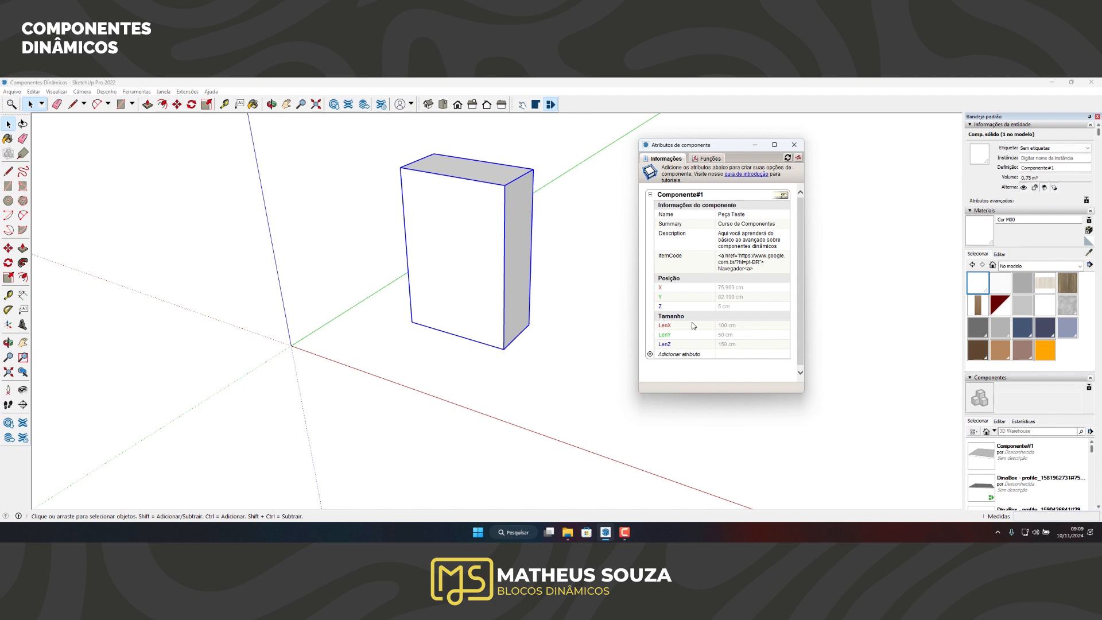
# Step: Add the Rotação attributes RotX, RotY and RotZ to the component and enlarge the attributes window to fit them
pyautogui.click(678, 354)
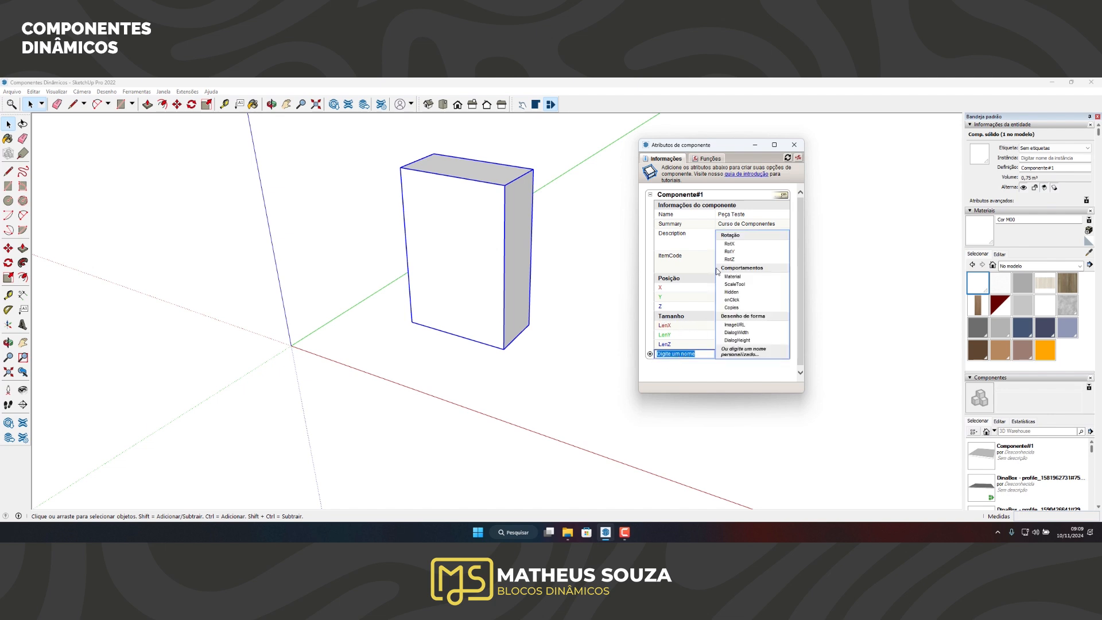
pyautogui.click(745, 239)
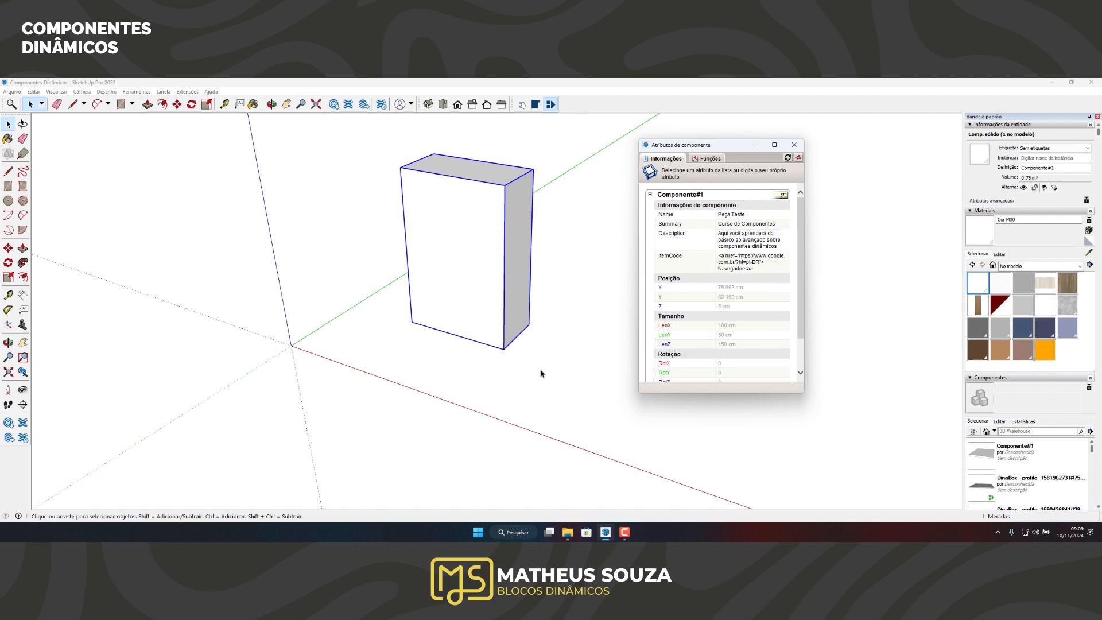
pyautogui.moveTo(726, 393); pyautogui.dragTo(725, 419)
pyautogui.moveTo(706, 152); pyautogui.dragTo(715, 131)
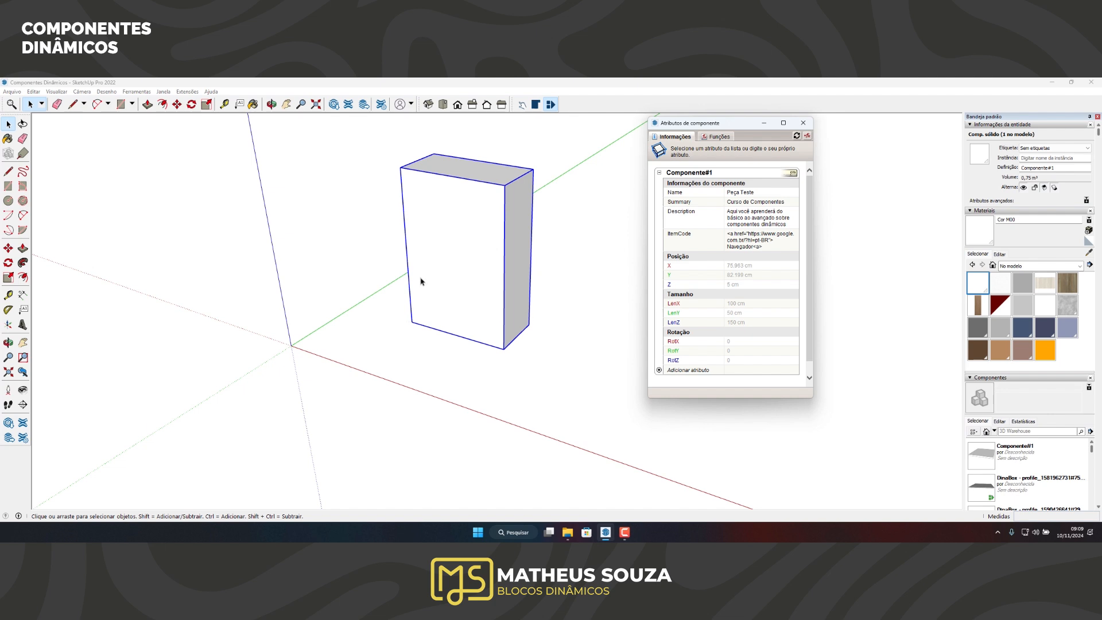
# Step: Open the box component for editing to compare its internal axes with the model axes, and close it again
pyautogui.moveTo(441, 308); pyautogui.dragTo(396, 349, button='middle')
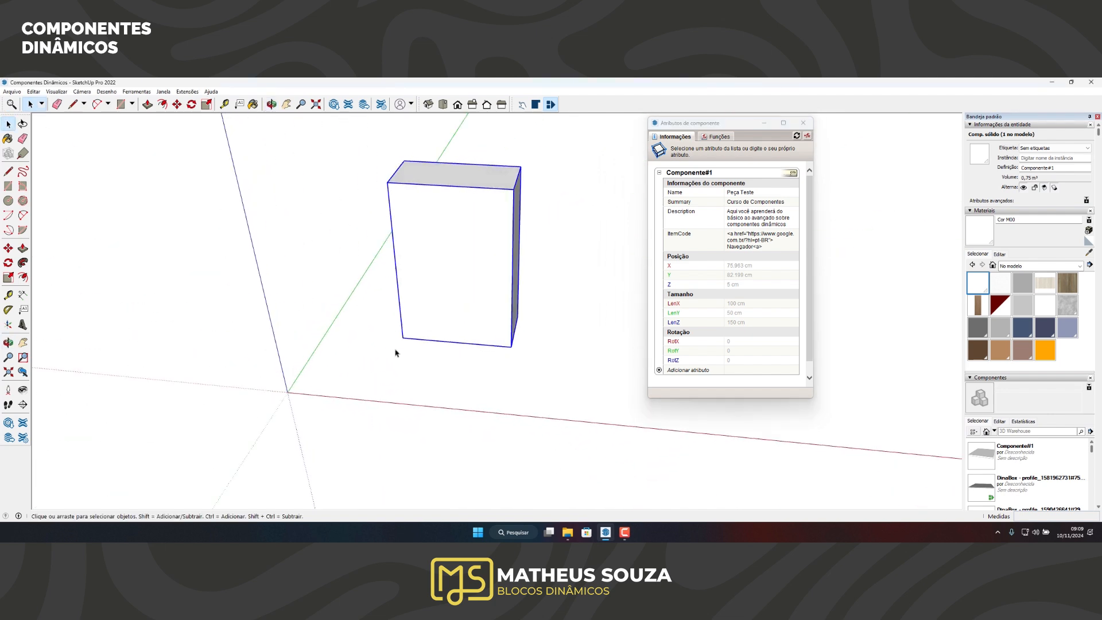
pyautogui.moveTo(468, 345); pyautogui.dragTo(509, 357, button='middle')
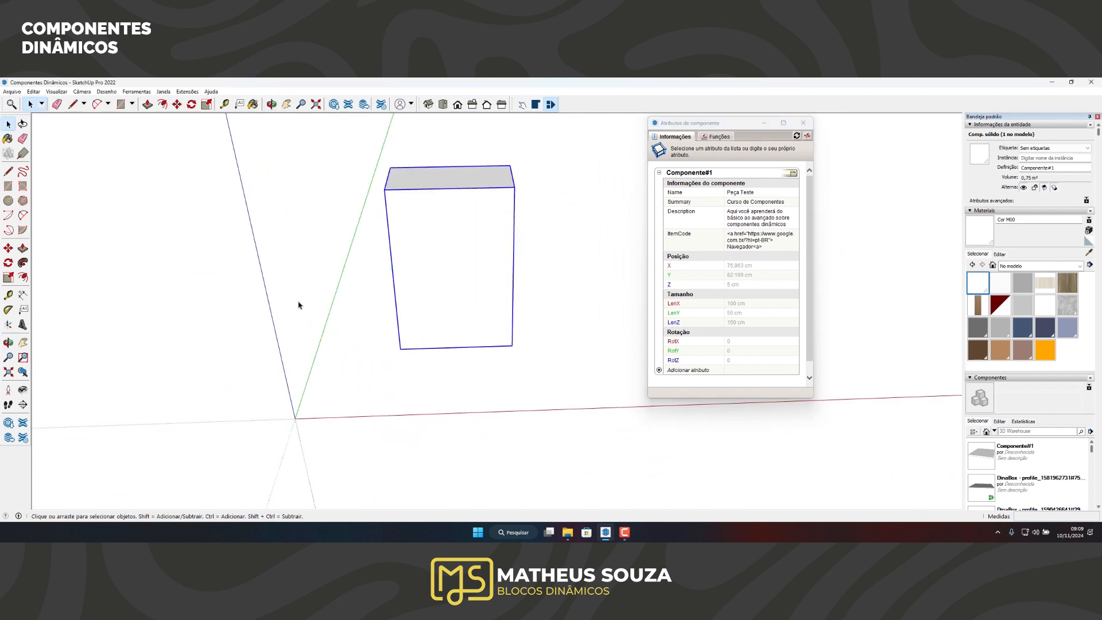
pyautogui.doubleClick(442, 254)
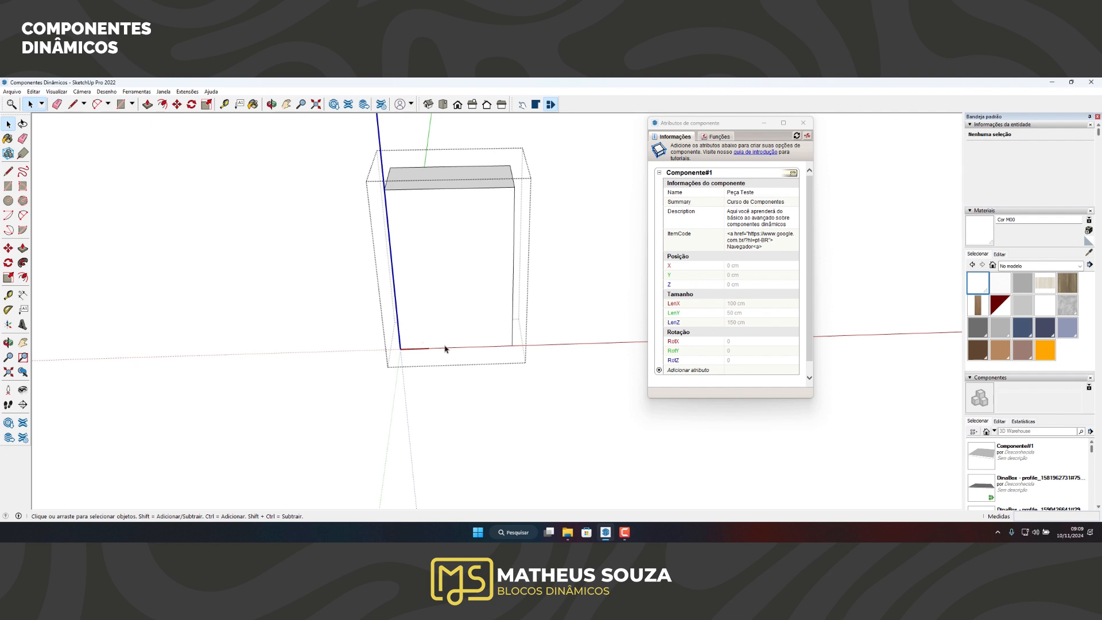
pyautogui.press('Escape')
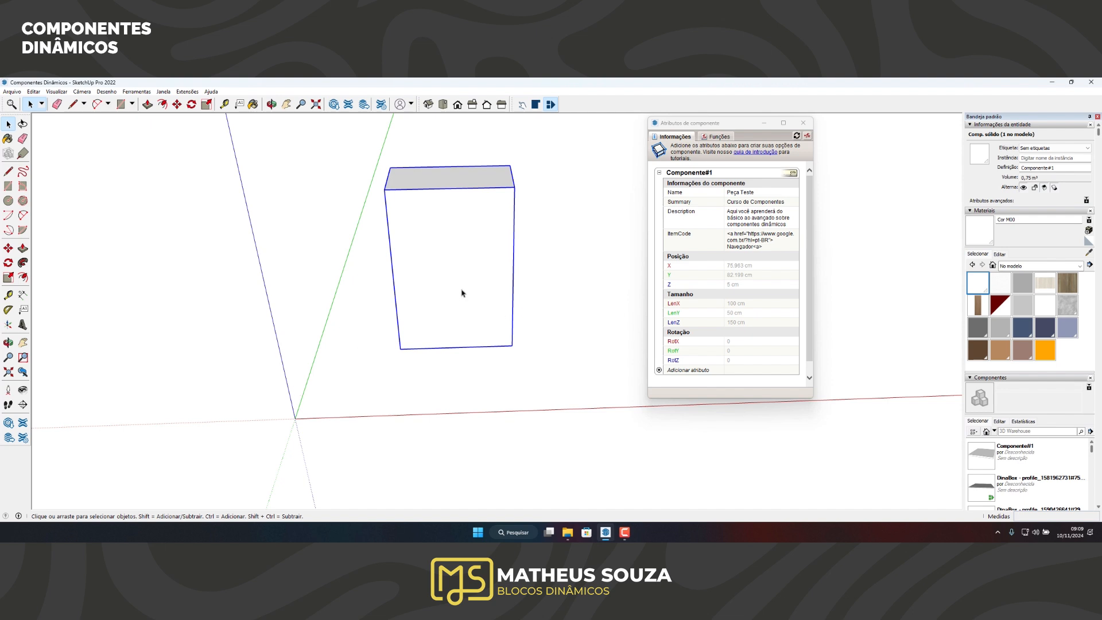
# Step: Reopen the box component, select all its geometry and examine where its axes' origin meets the lower front corner
pyautogui.doubleClick(422, 339)
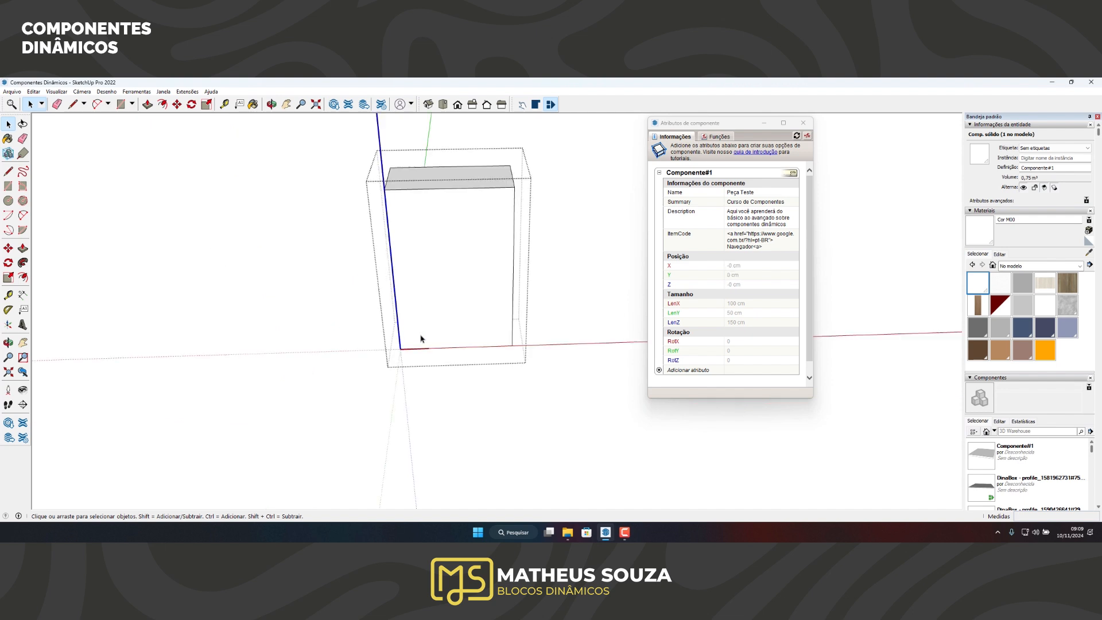
pyautogui.tripleClick(421, 339)
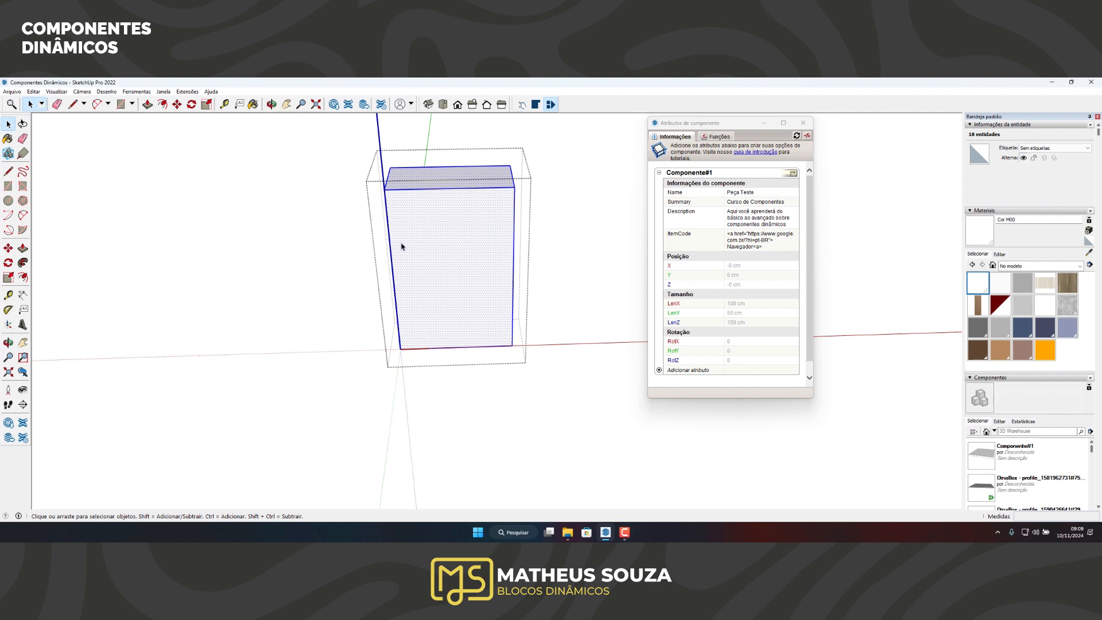
pyautogui.scroll(2, 400, 352)
pyautogui.scroll(1, 400, 353)
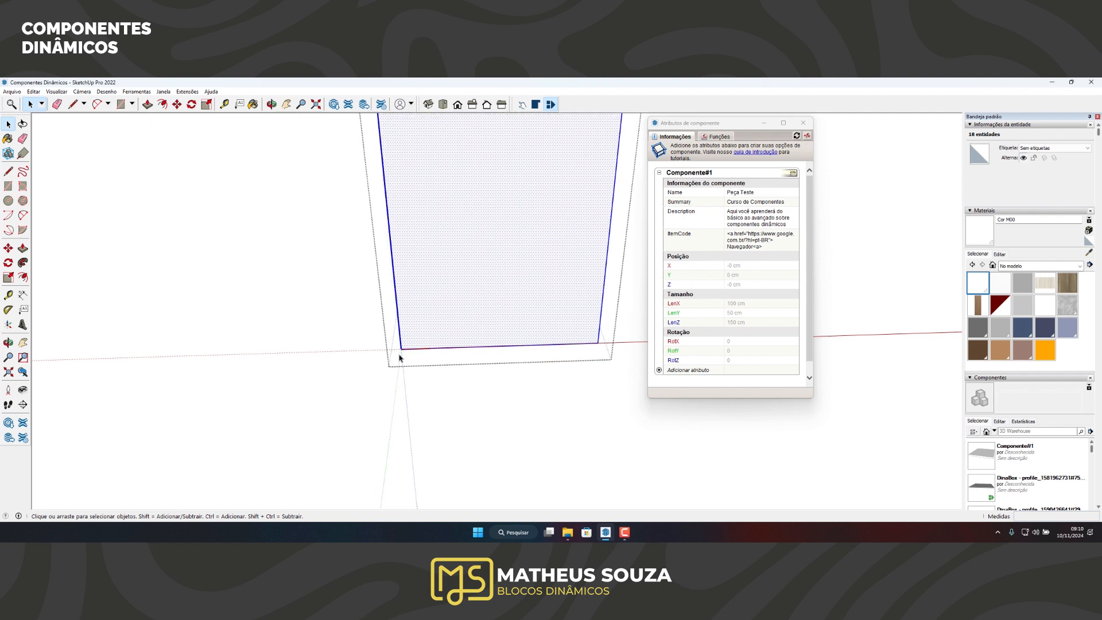
pyautogui.scroll(-3, 401, 353)
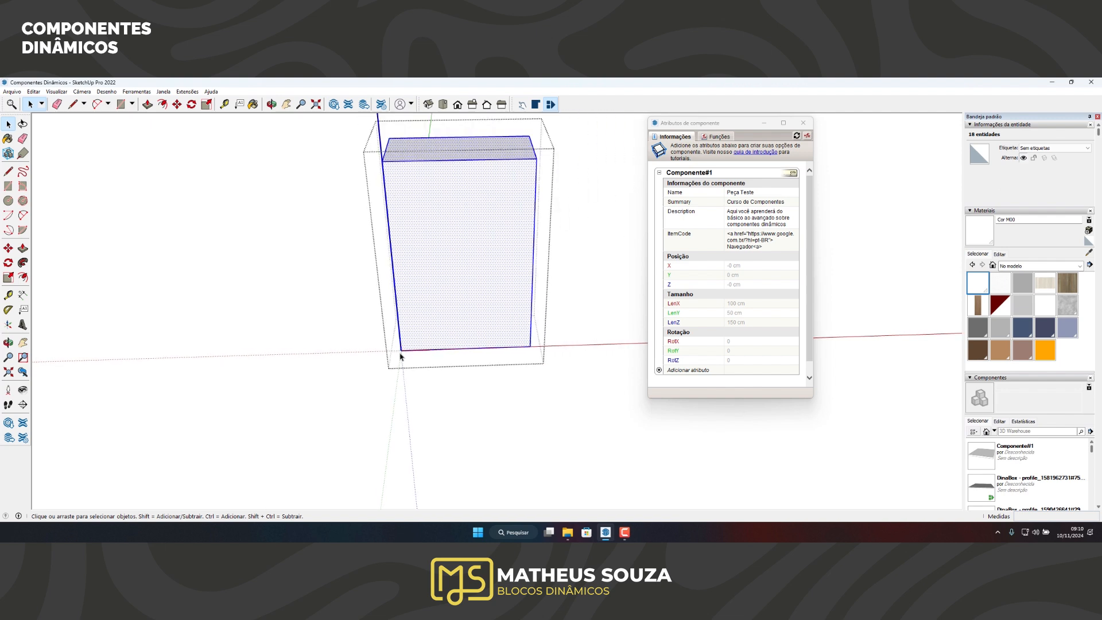
pyautogui.scroll(-1, 387, 178)
pyautogui.scroll(2, 402, 246)
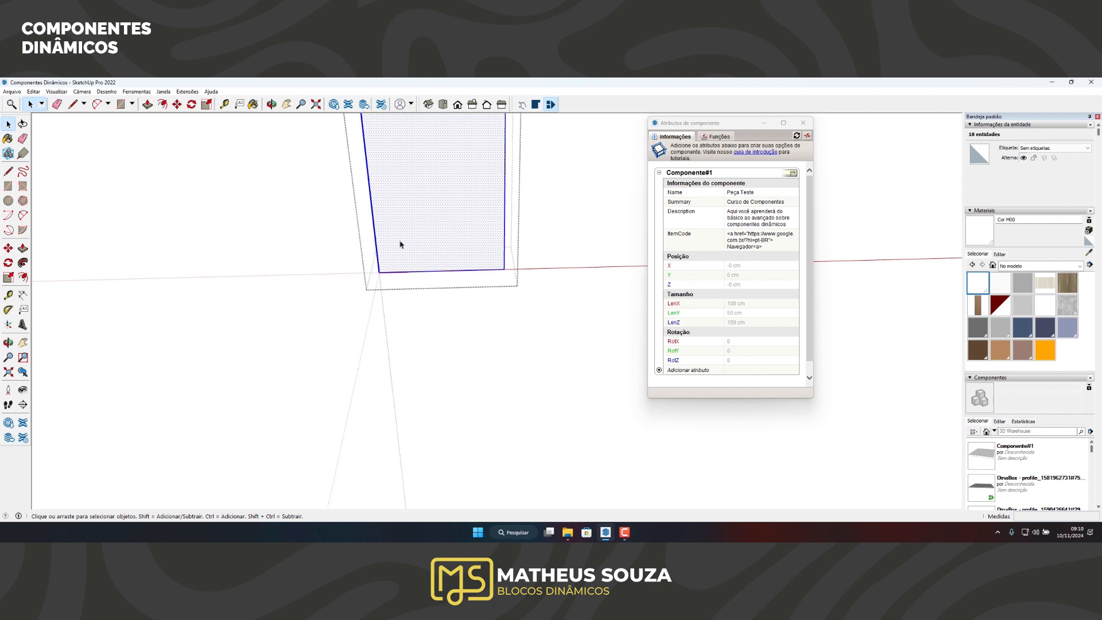
pyautogui.scroll(-1, 382, 276)
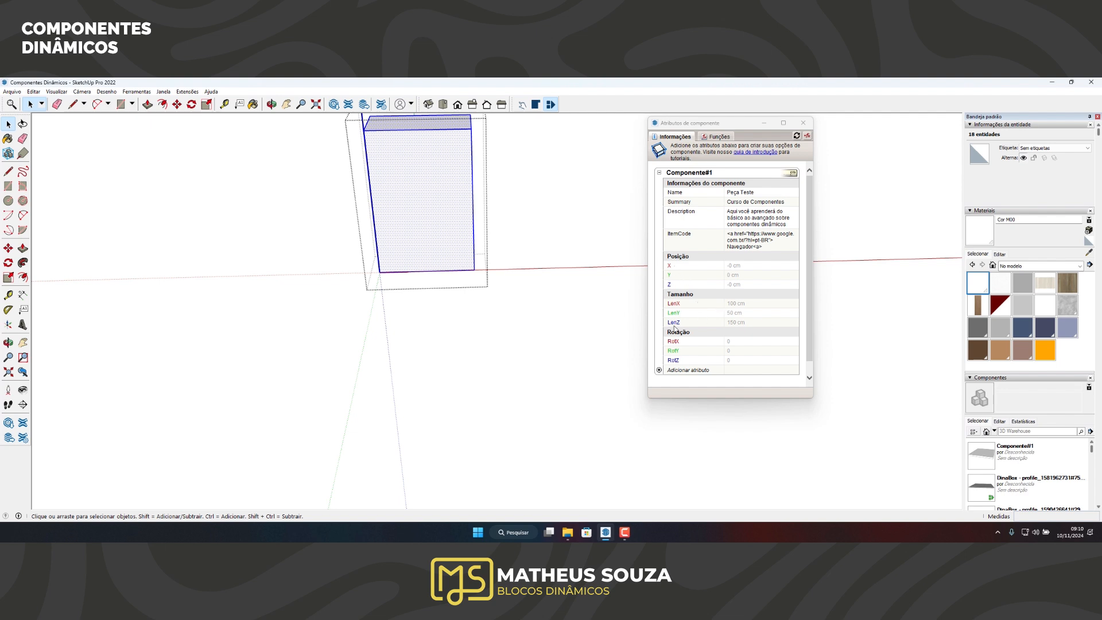
pyautogui.scroll(3, 397, 191)
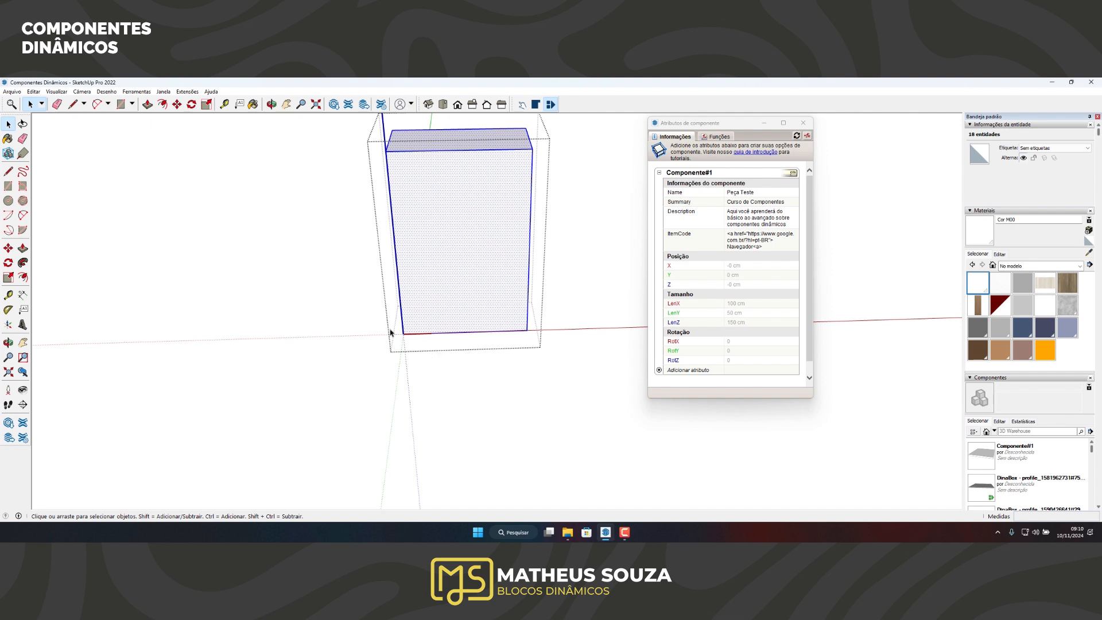
pyautogui.scroll(3, 405, 335)
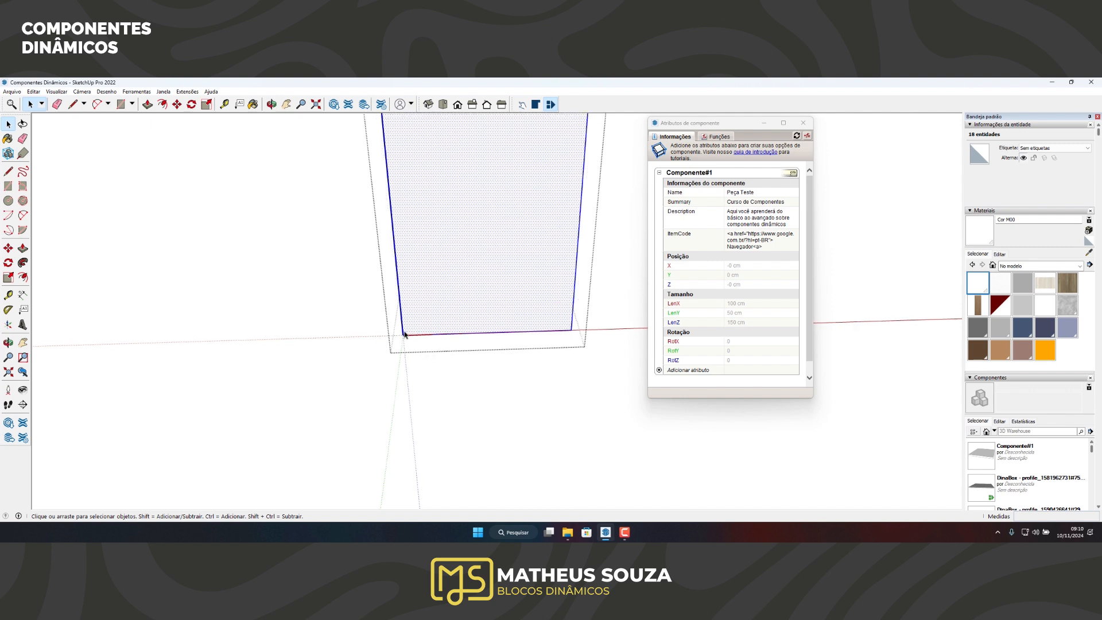
pyautogui.scroll(-2, 401, 335)
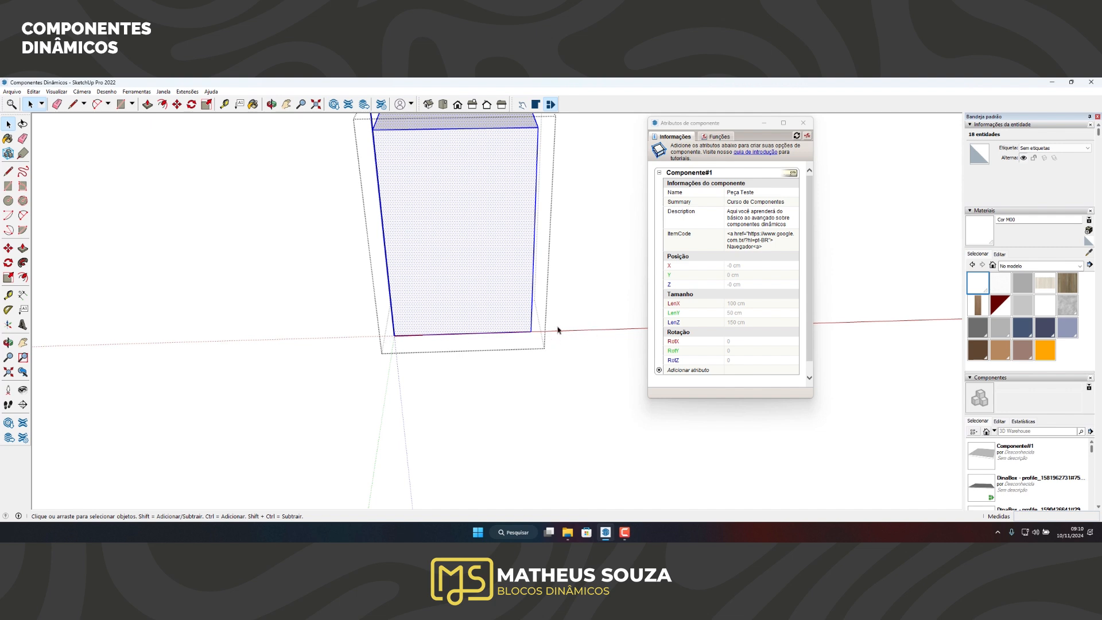
pyautogui.scroll(-1, 399, 320)
pyautogui.scroll(-2, 396, 323)
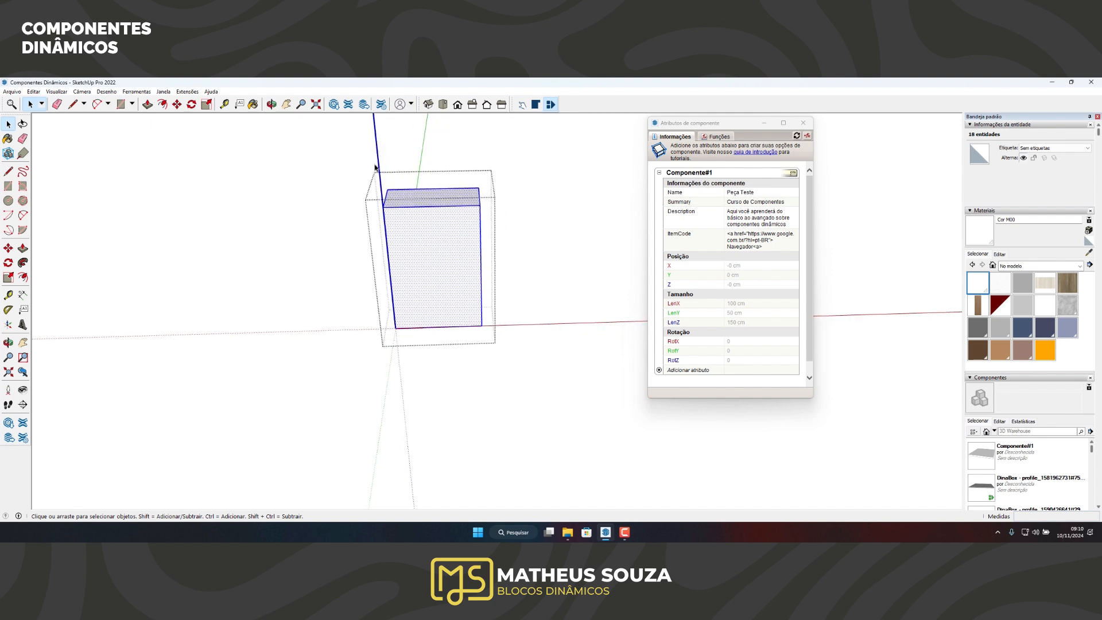
# Step: Examine the directions of the component's red, green and blue axes from several sides, comparing them with the model axes
pyautogui.moveTo(403, 255); pyautogui.dragTo(620, 320, button='middle')
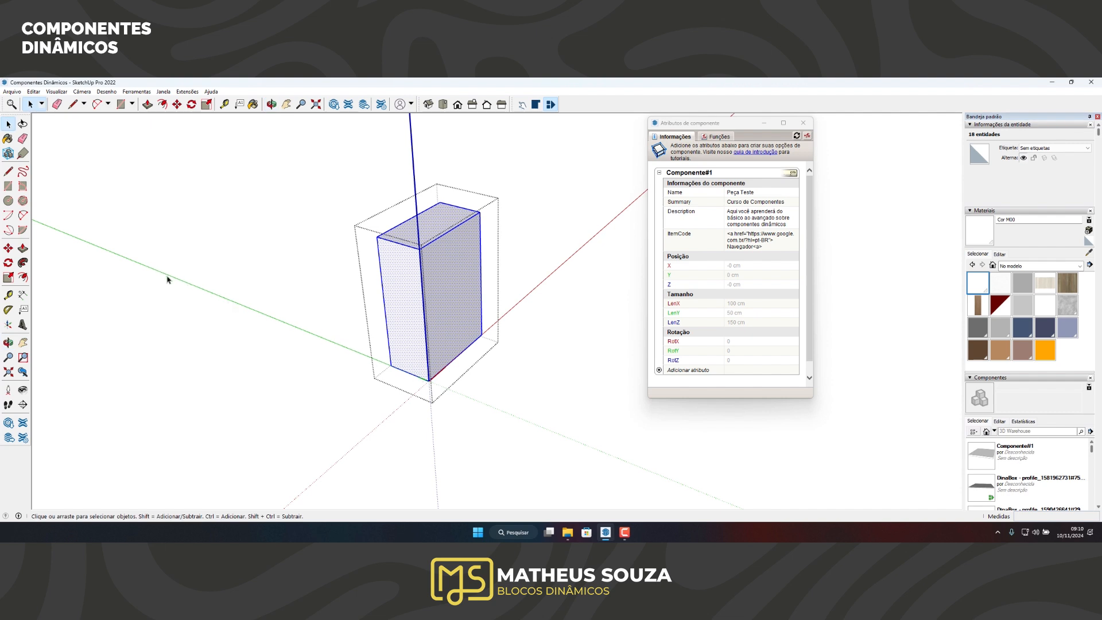
pyautogui.moveTo(553, 300); pyautogui.dragTo(611, 365, button='middle')
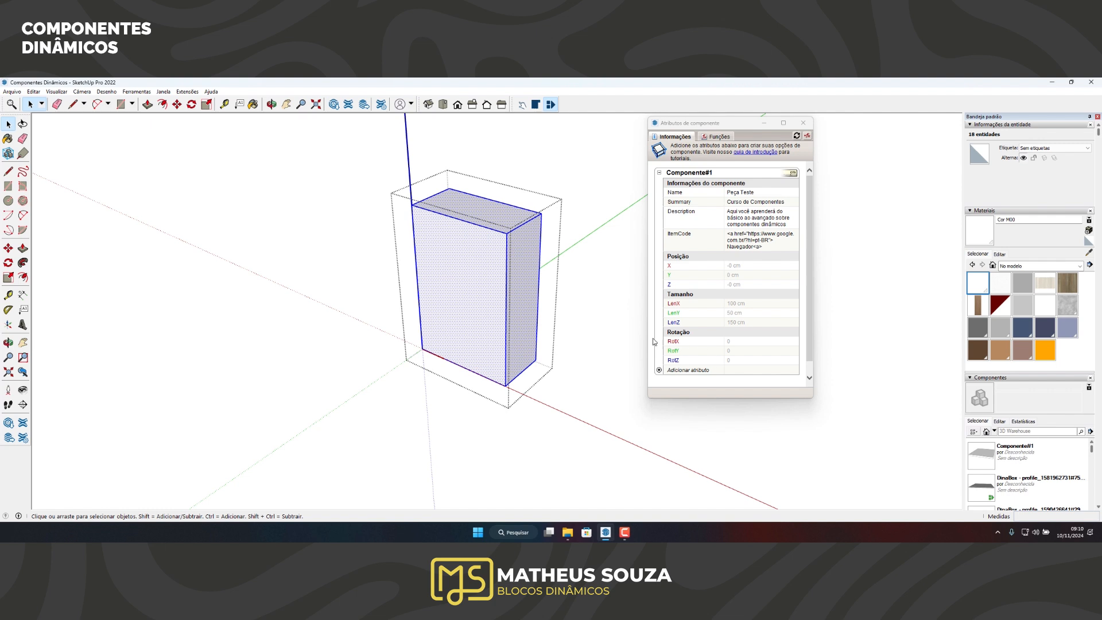
pyautogui.moveTo(443, 362); pyautogui.dragTo(584, 317, button='middle')
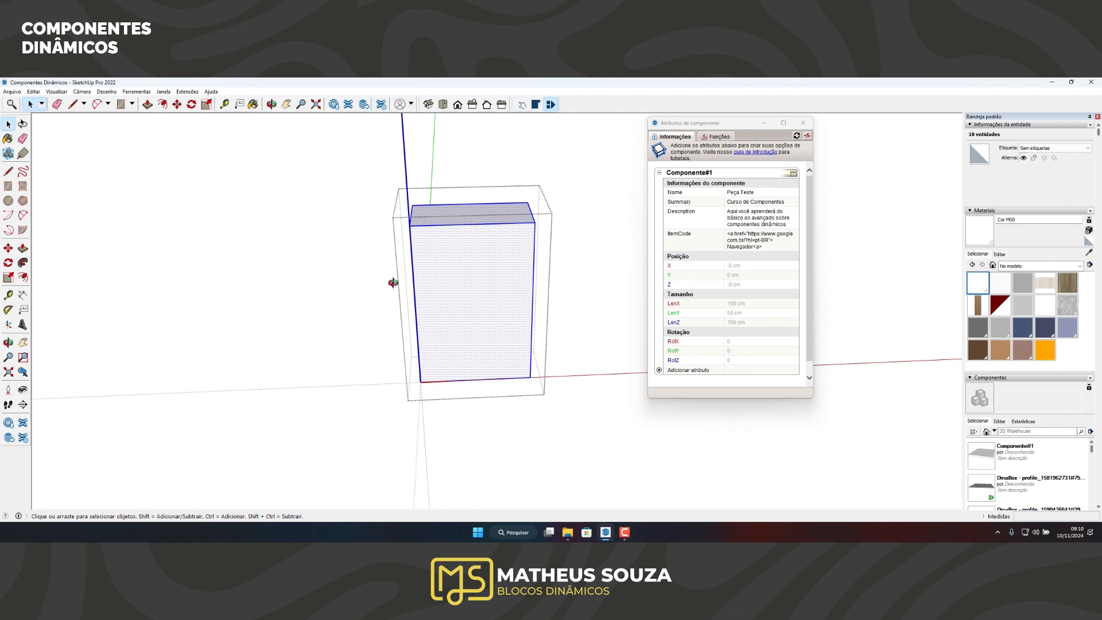
pyautogui.moveTo(388, 283)
pyautogui.mouseDown(button='middle')
pyautogui.moveTo(546, 291)
pyautogui.moveTo(388, 301)
pyautogui.mouseUp(button='middle')
pyautogui.press('Escape')
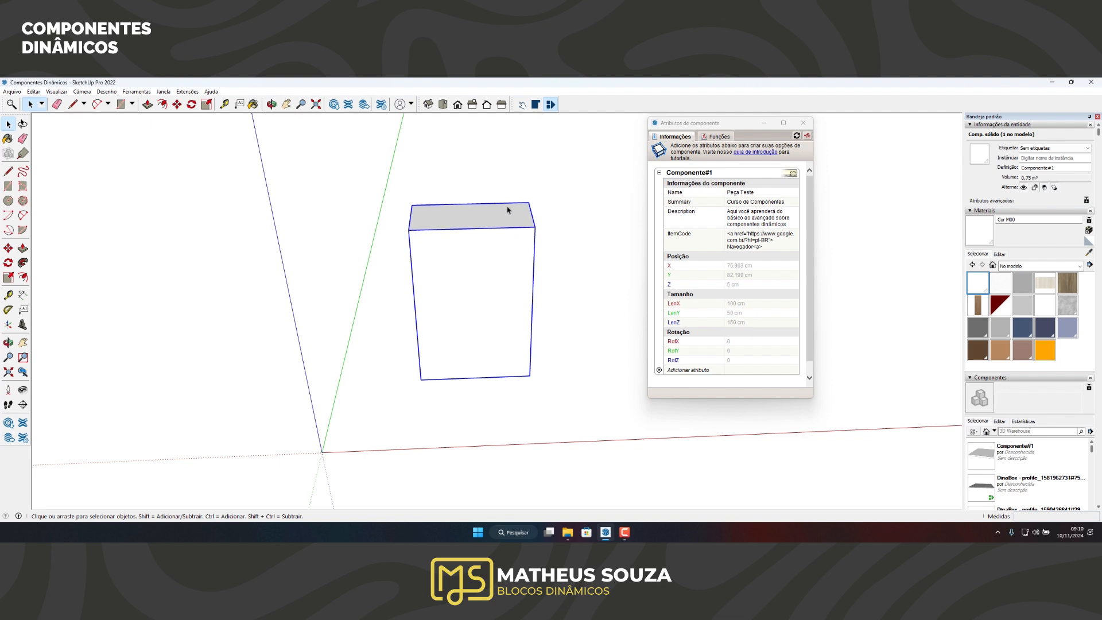
pyautogui.doubleClick(475, 313)
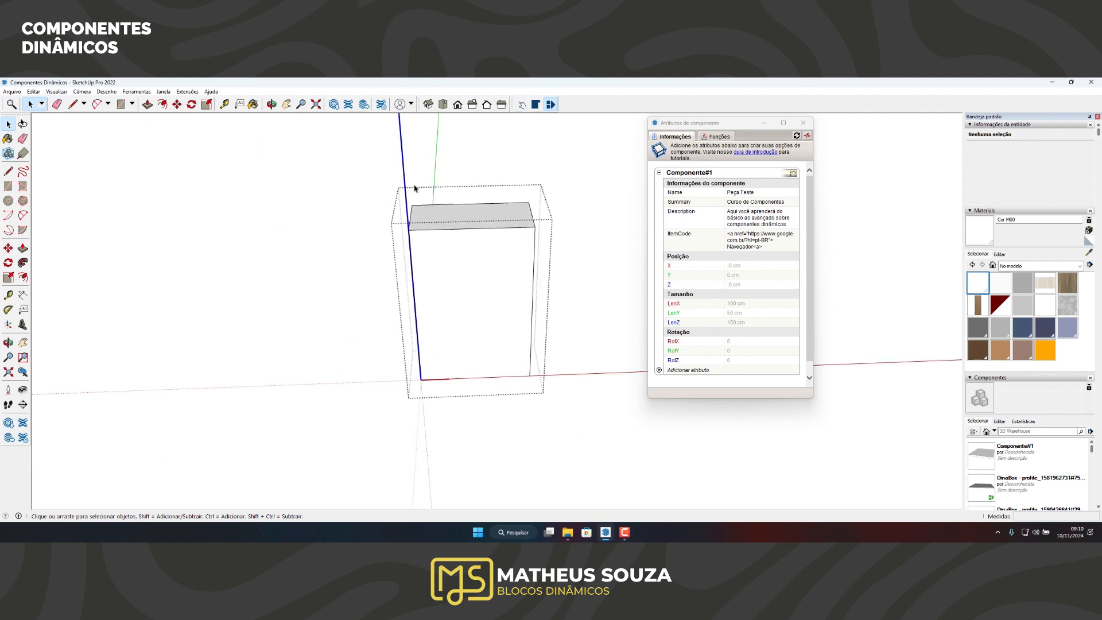
pyautogui.click(418, 387)
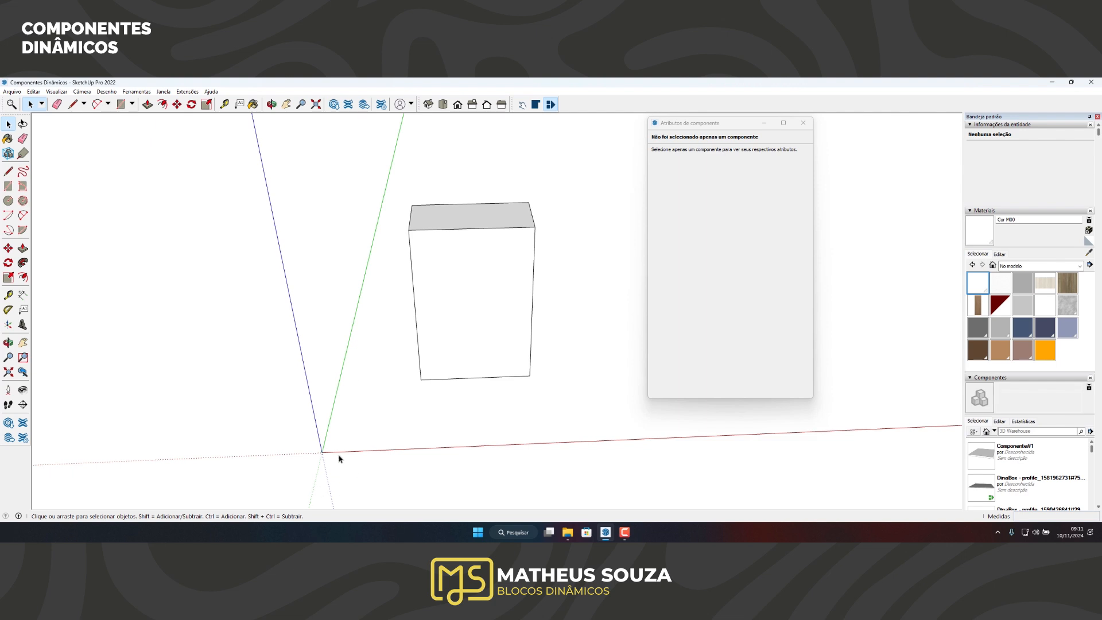
# Step: Inside the component, place new axes at the opposite lower front corner, with red up the vertical edge and green along the box's width
pyautogui.doubleClick(497, 308)
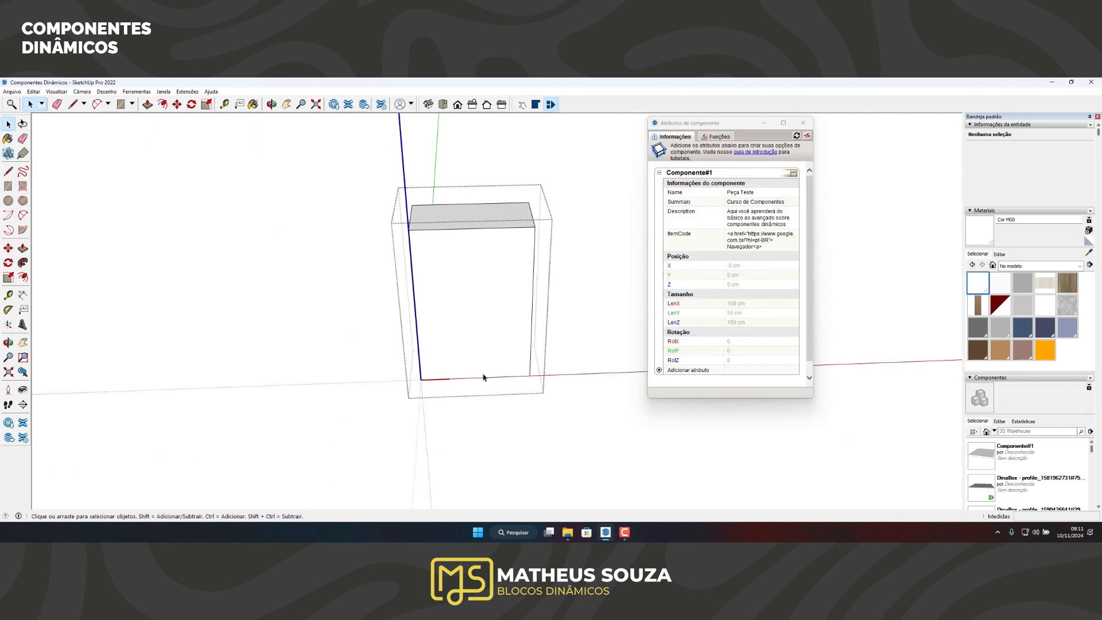
pyautogui.click(15, 326)
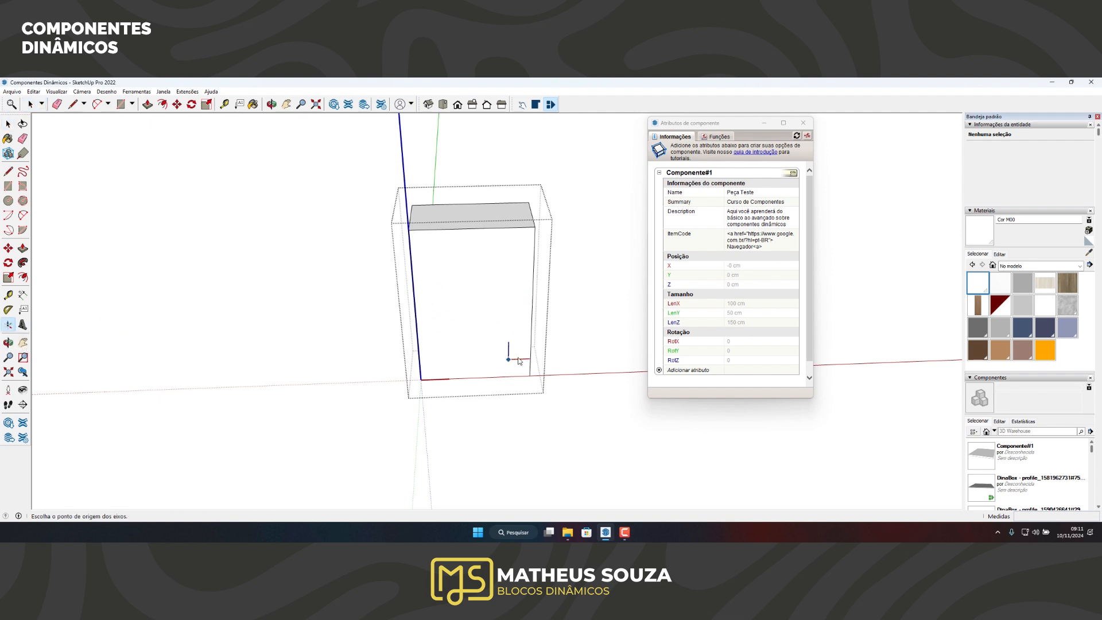
pyautogui.moveTo(524, 337); pyautogui.dragTo(595, 312, button='middle')
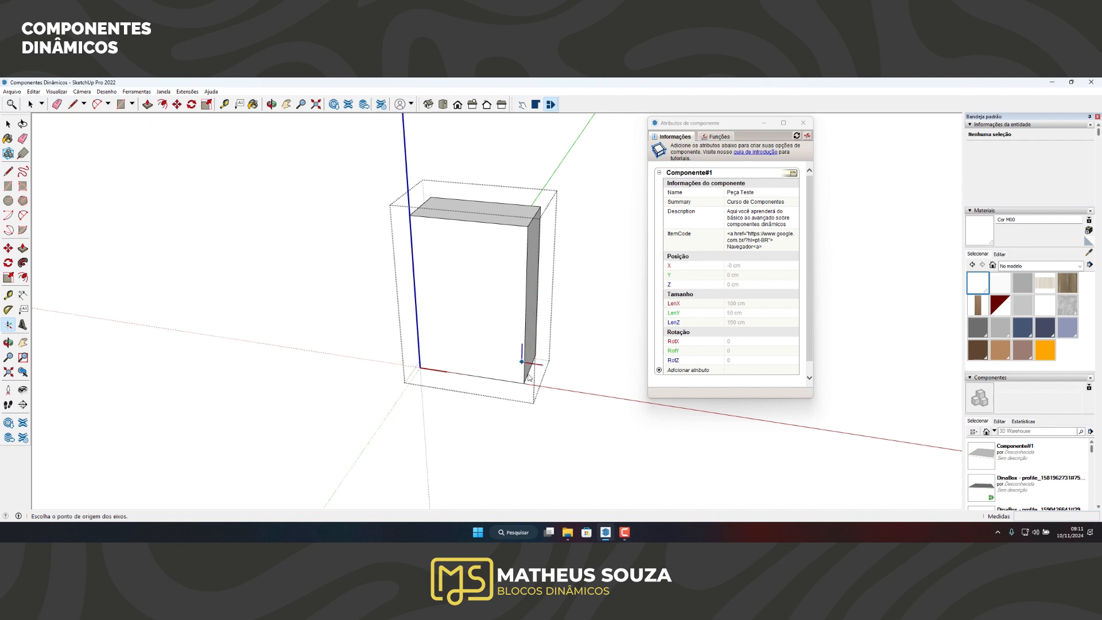
pyautogui.scroll(2, 503, 319)
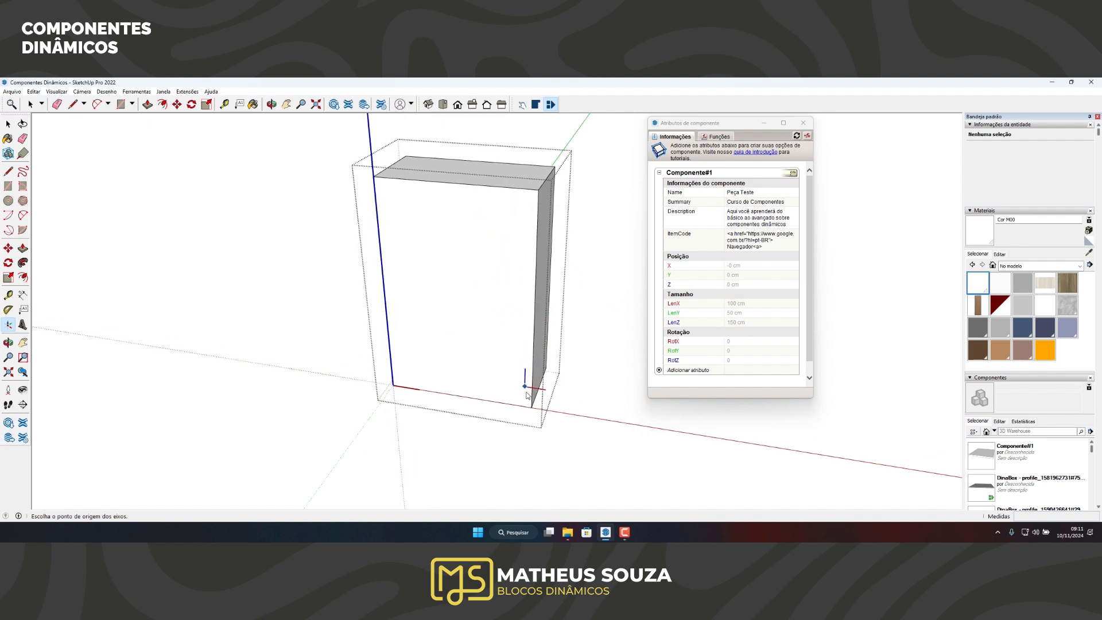
pyautogui.click(532, 409)
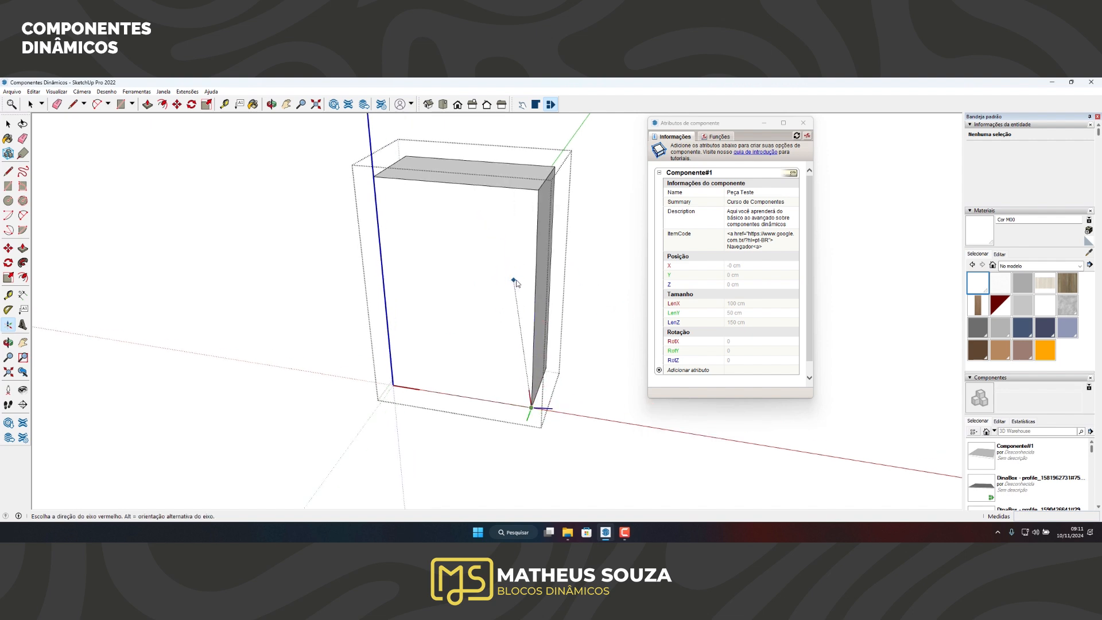
pyautogui.click(534, 281)
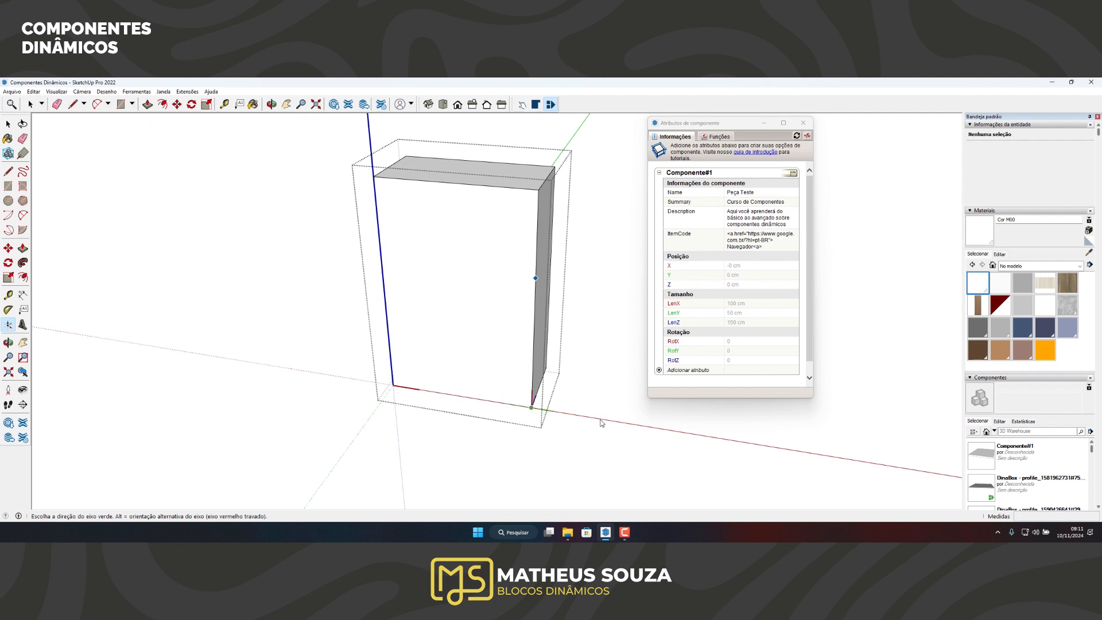
pyautogui.click(577, 363)
pyautogui.moveTo(571, 290); pyautogui.dragTo(506, 324, button='middle')
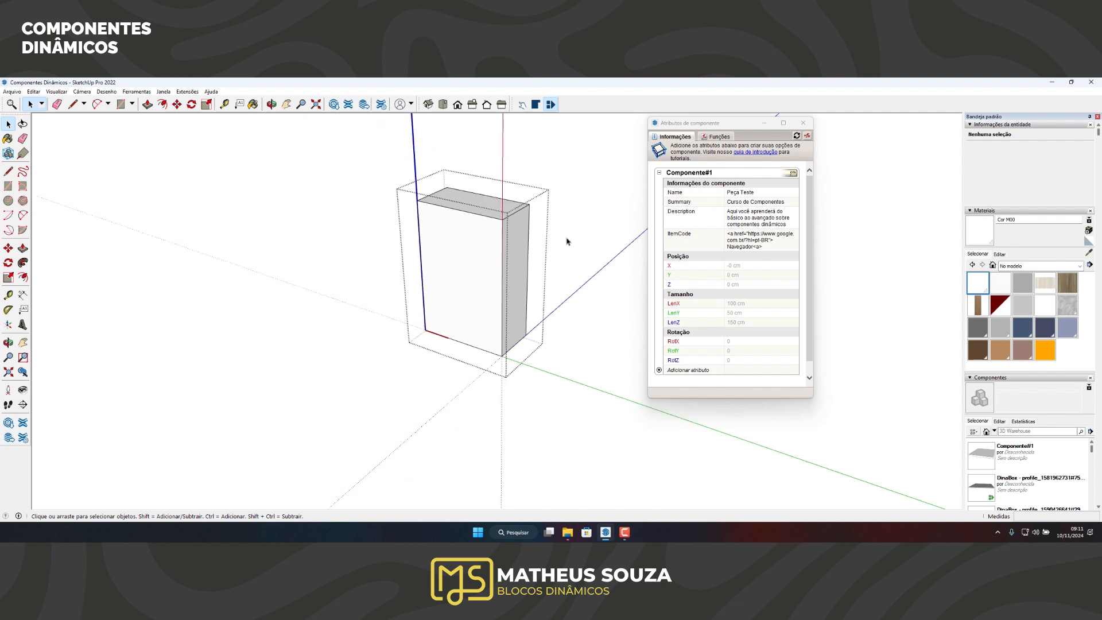
pyautogui.scroll(3, 516, 305)
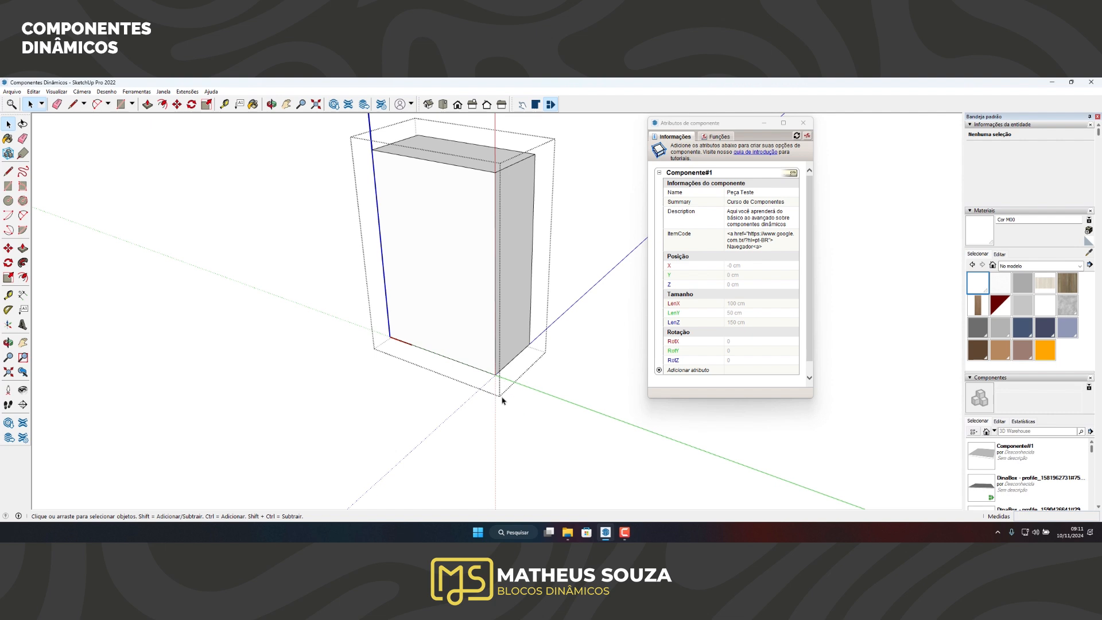
pyautogui.scroll(-3, 511, 342)
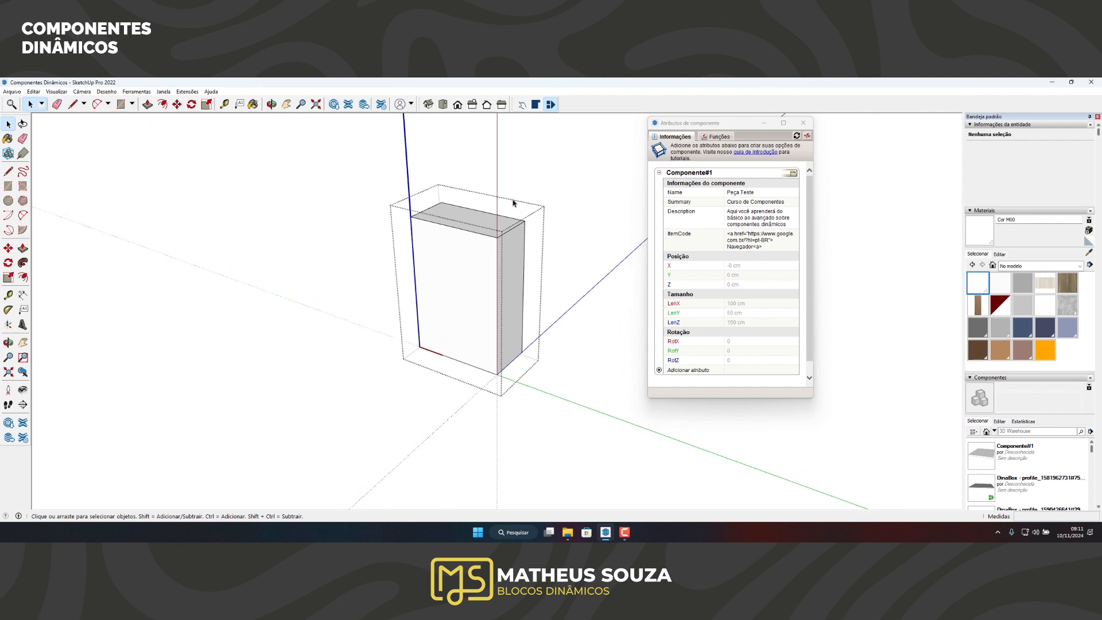
# Step: Leave the component's editing and decline updating its axes to the modified drawing axes
pyautogui.click(339, 236)
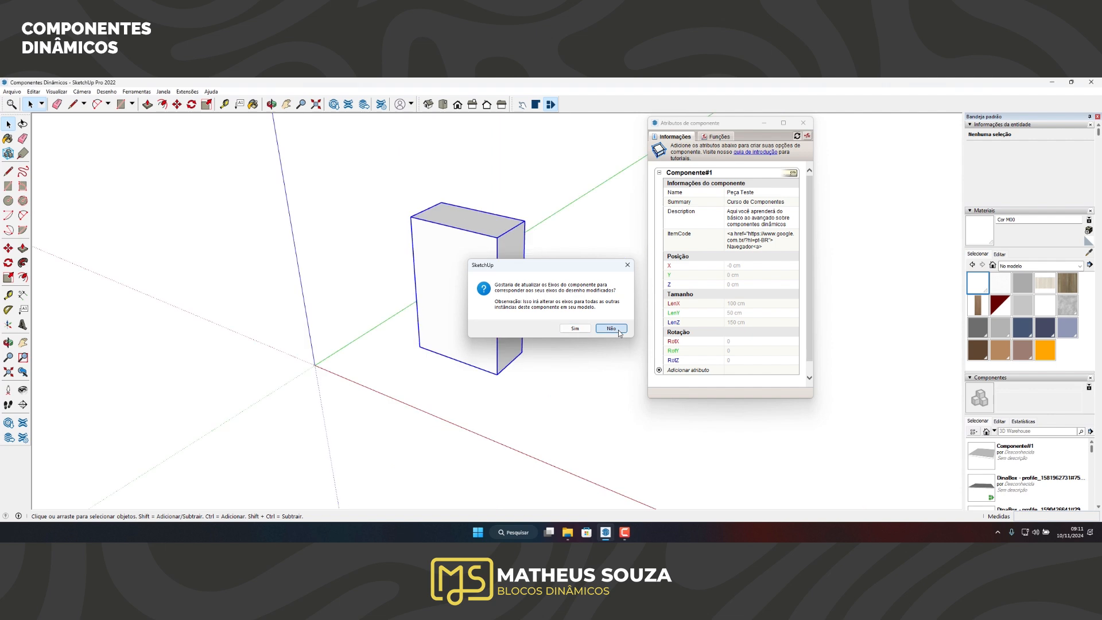
pyautogui.click(612, 328)
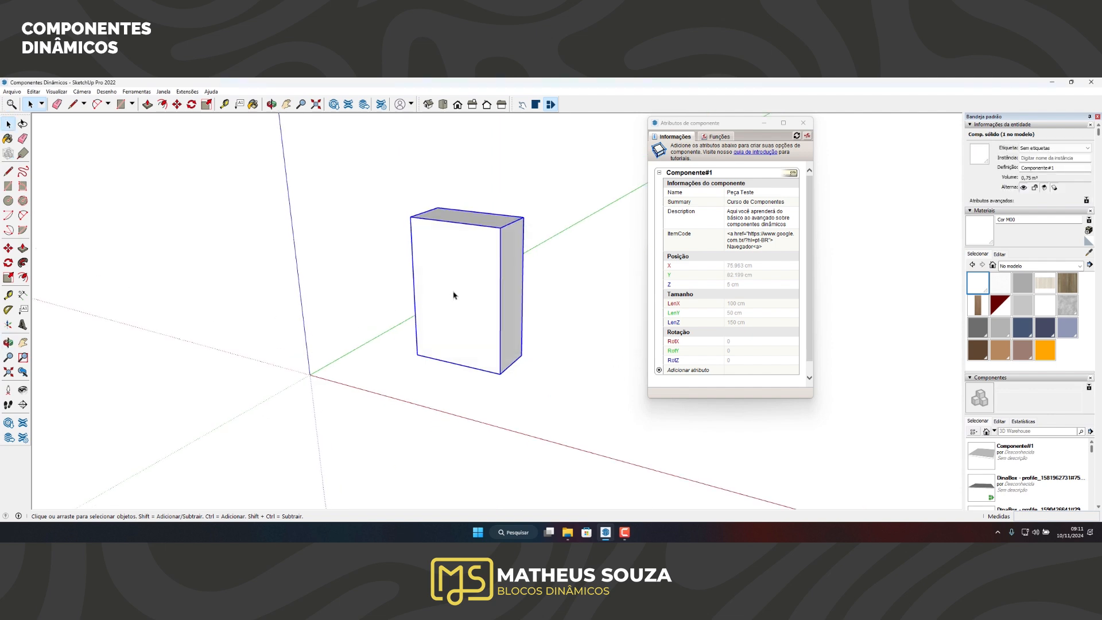
pyautogui.moveTo(465, 371); pyautogui.dragTo(377, 339, button='middle')
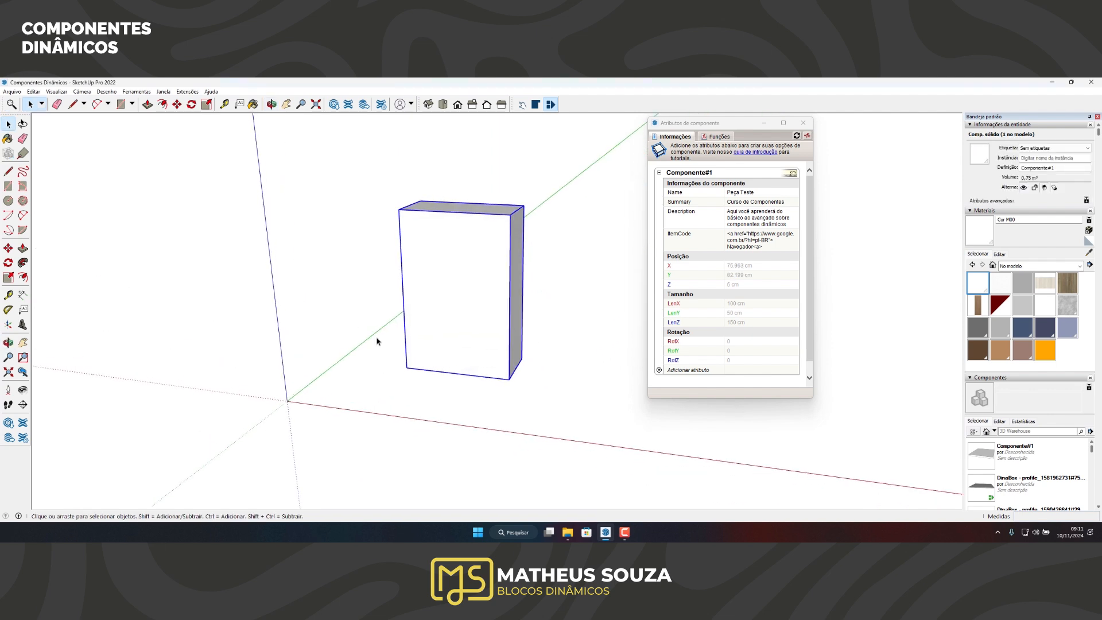
# Step: Test the box's rotation about the red axis by setting RotX to 90 degrees, and return it to 0
pyautogui.scroll(-2, 492, 330)
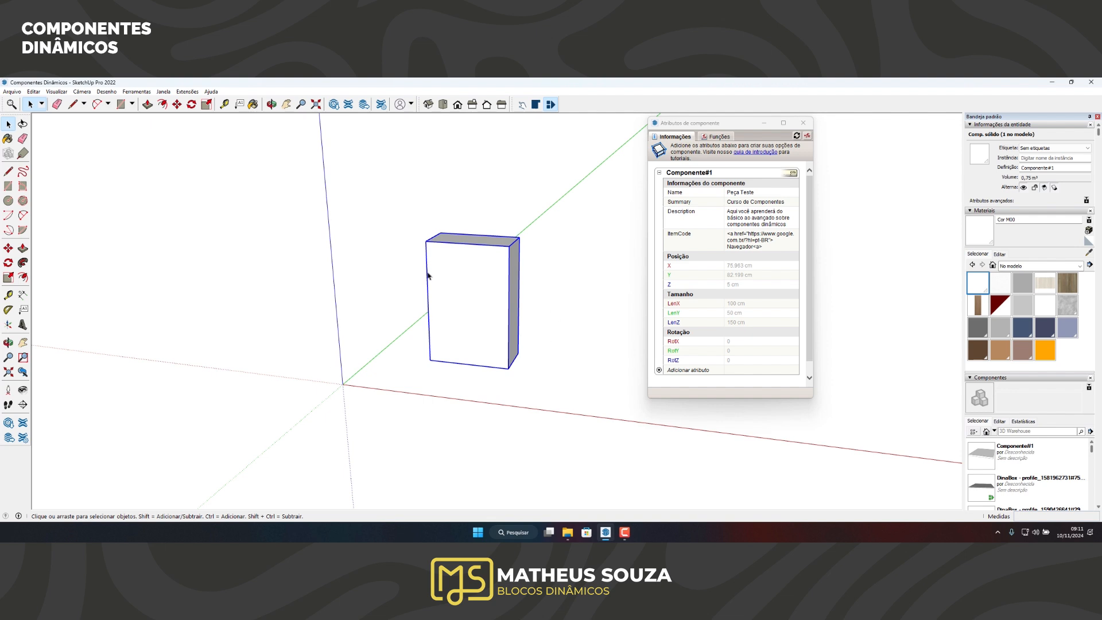
pyautogui.scroll(2, 432, 256)
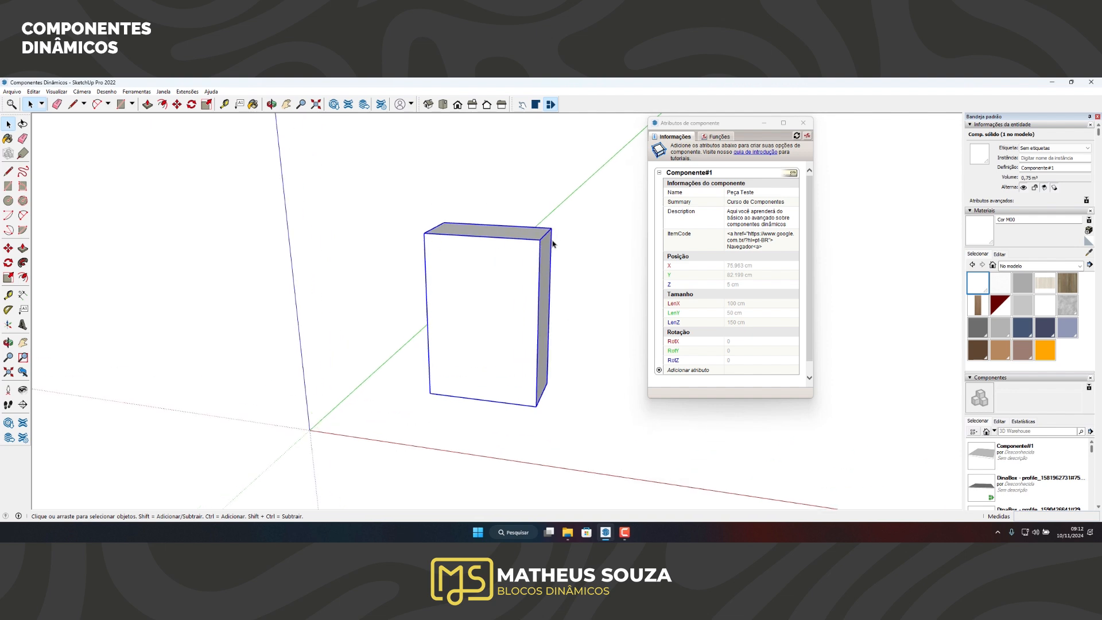
pyautogui.moveTo(542, 394); pyautogui.dragTo(646, 344, button='middle')
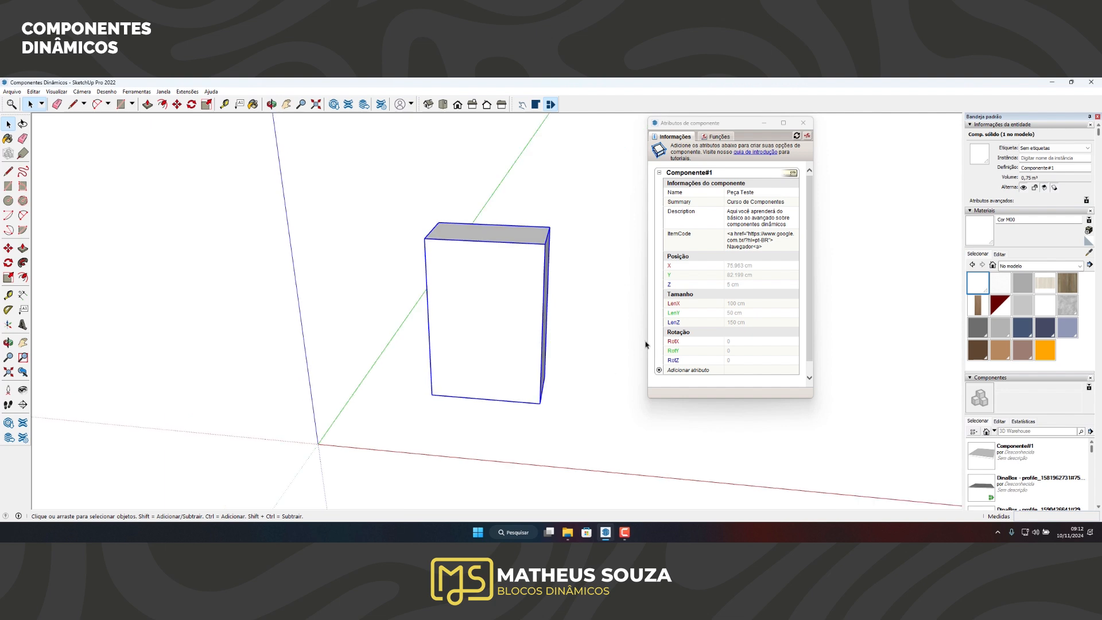
pyautogui.click(742, 342)
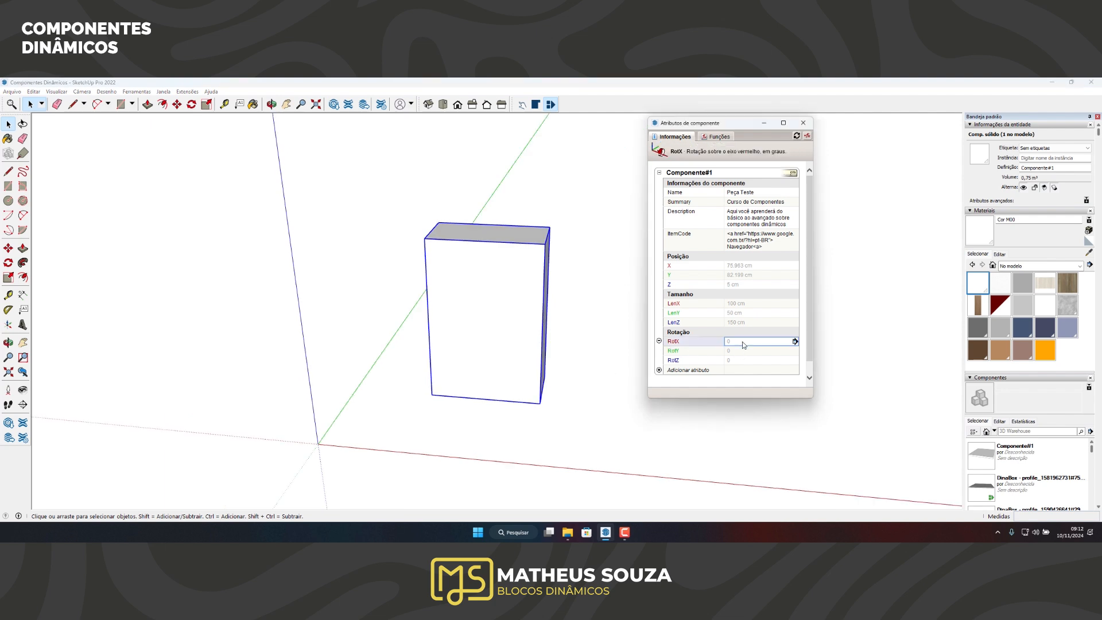
pyautogui.write('90')
pyautogui.press('Return')
pyautogui.moveTo(574, 356); pyautogui.dragTo(305, 328, button='middle')
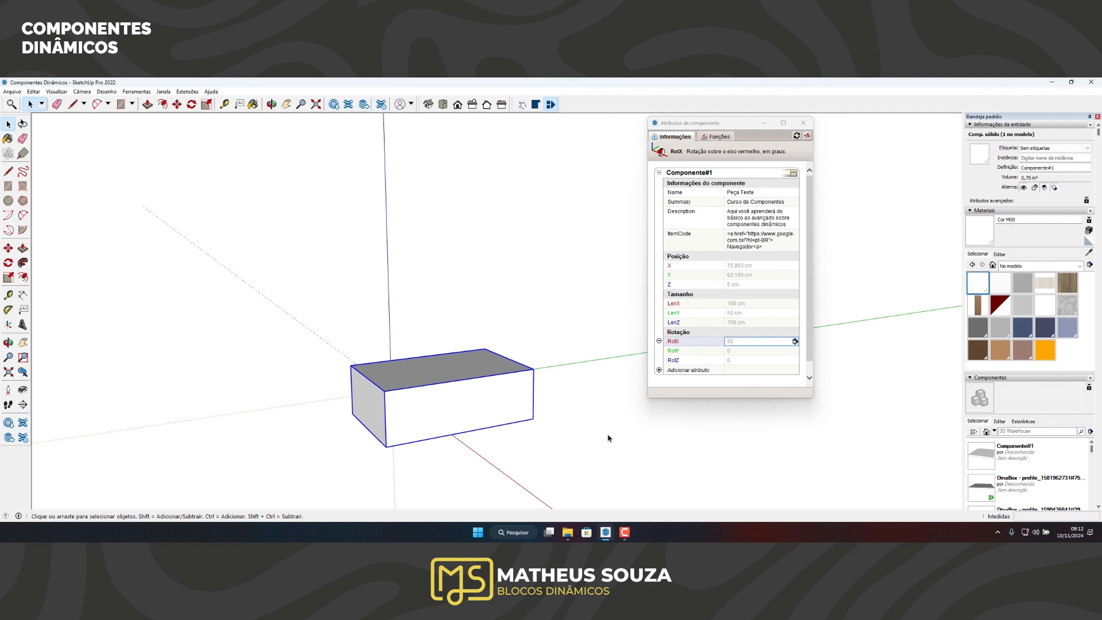
pyautogui.click(744, 341)
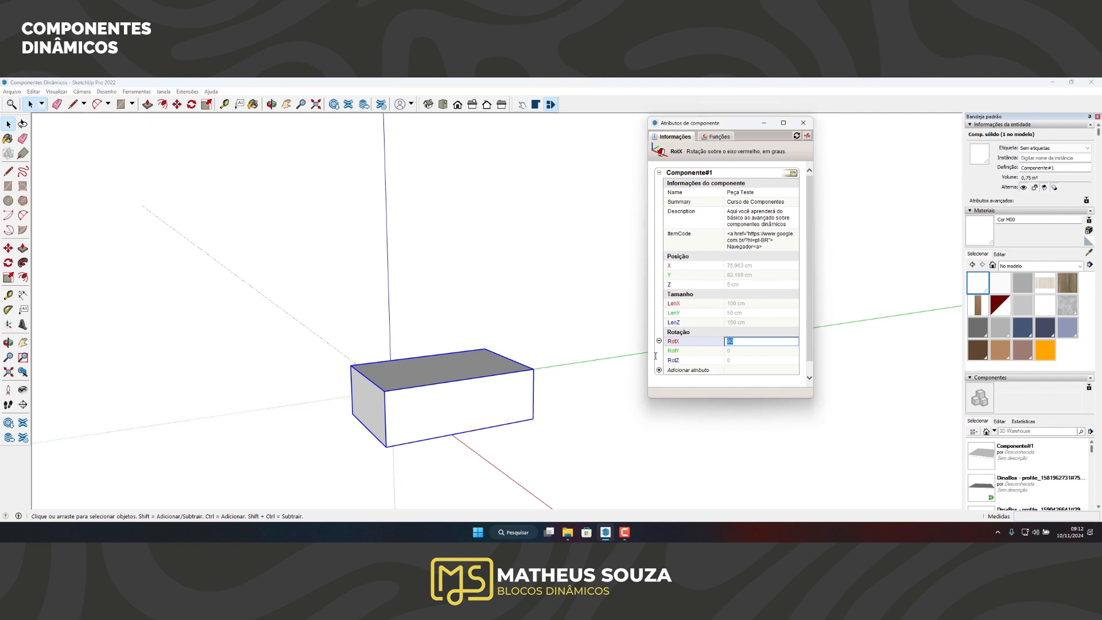
pyautogui.press('Return')
pyautogui.moveTo(471, 307); pyautogui.dragTo(545, 367, button='middle')
# Step: Test the box's rotation about the green axis by setting RotY to 45 degrees, and return it to 0
pyautogui.click(735, 351)
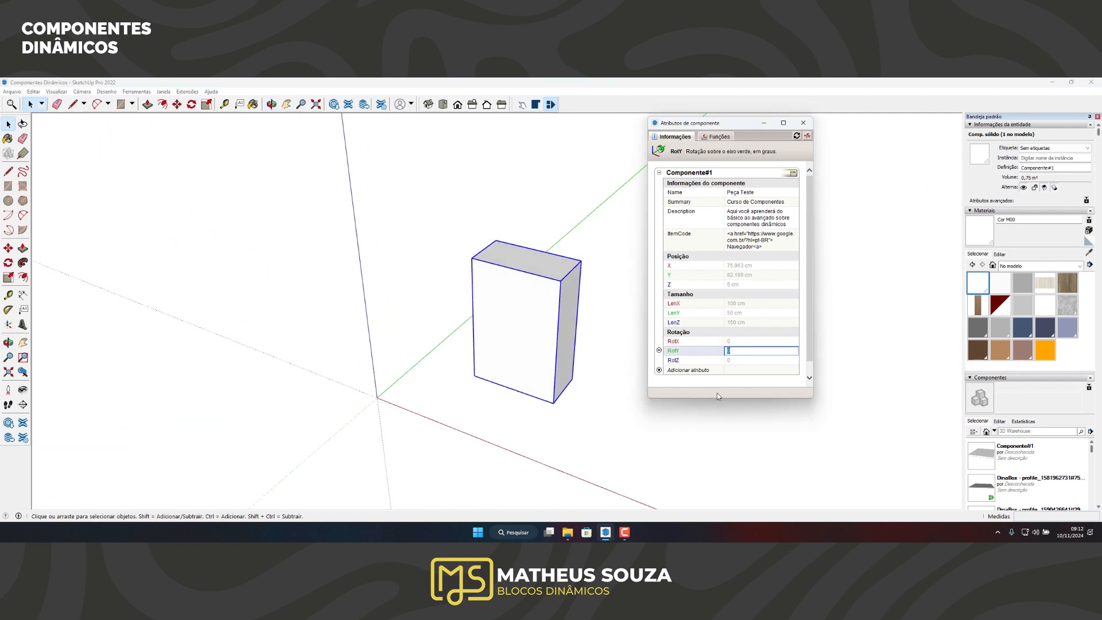
pyautogui.write('45')
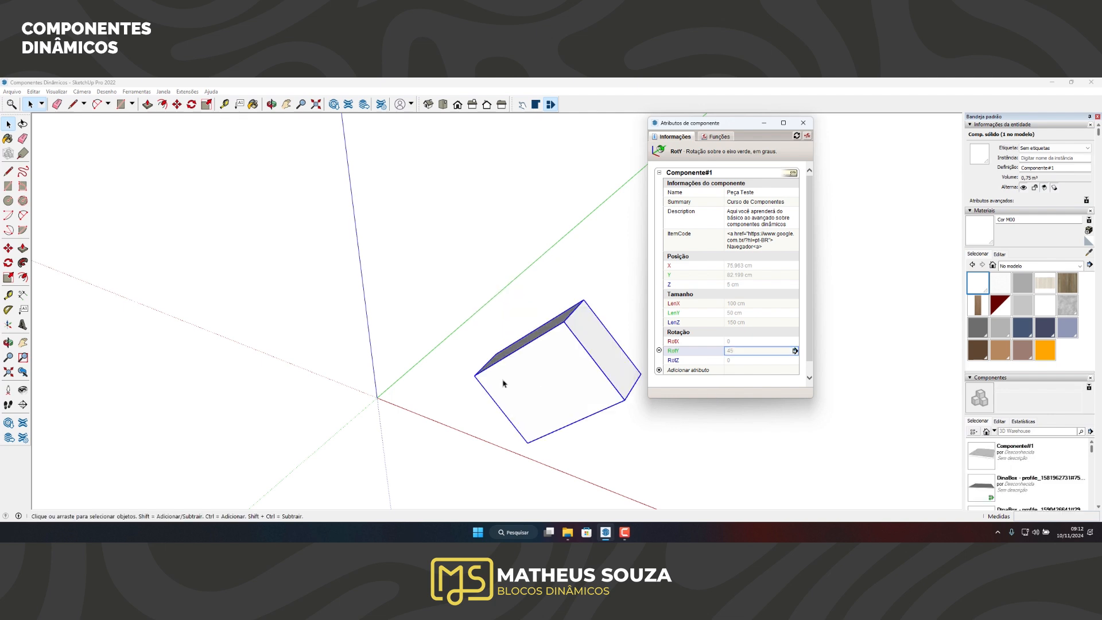
pyautogui.moveTo(504, 381); pyautogui.dragTo(583, 327, button='middle')
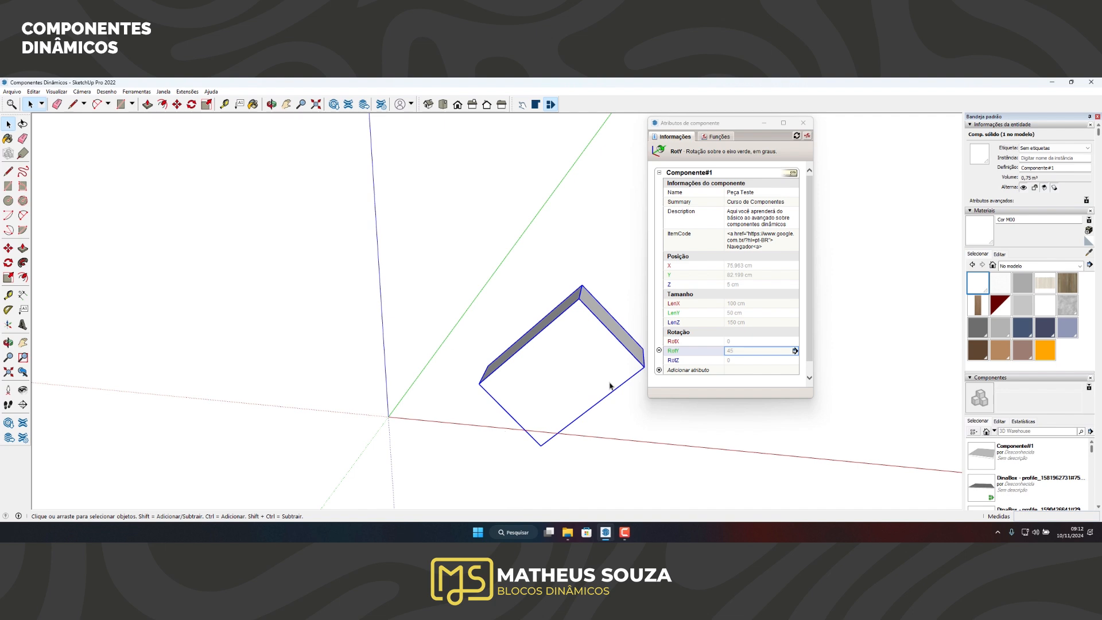
pyautogui.click(745, 360)
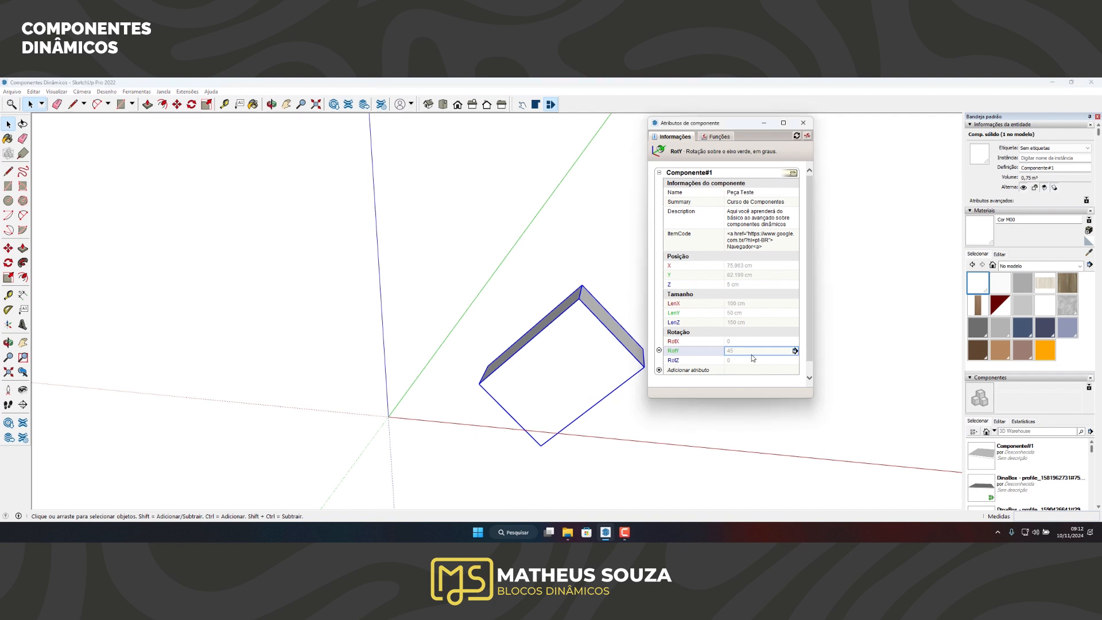
pyautogui.click(754, 354)
pyautogui.write('0')
pyautogui.press('Return')
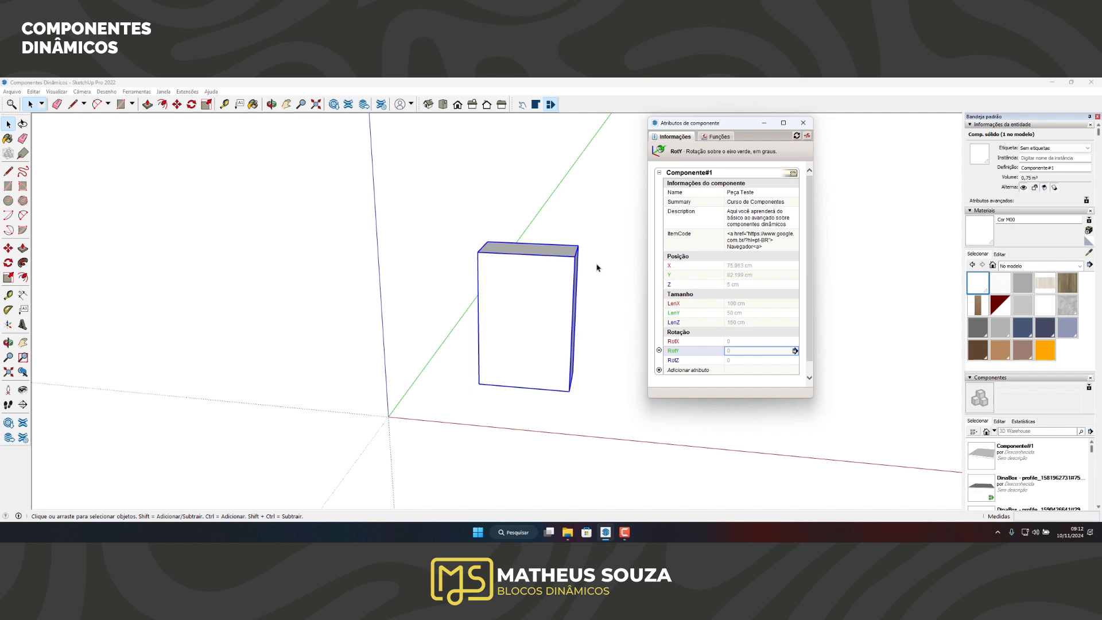
pyautogui.scroll(1, 533, 284)
pyautogui.scroll(-2, 418, 325)
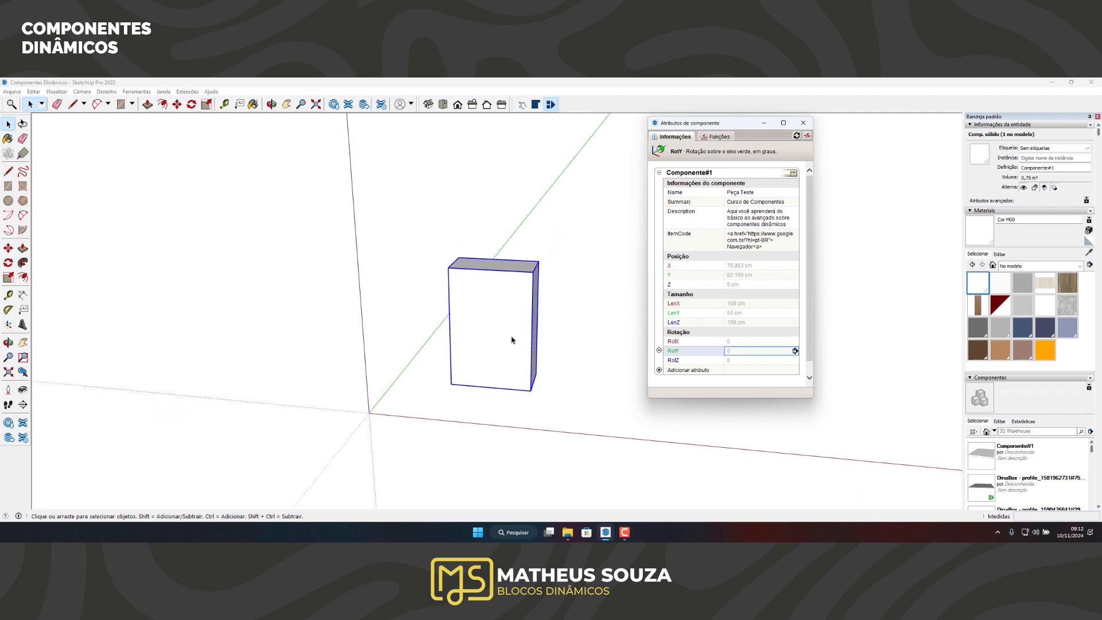
pyautogui.scroll(1, 511, 340)
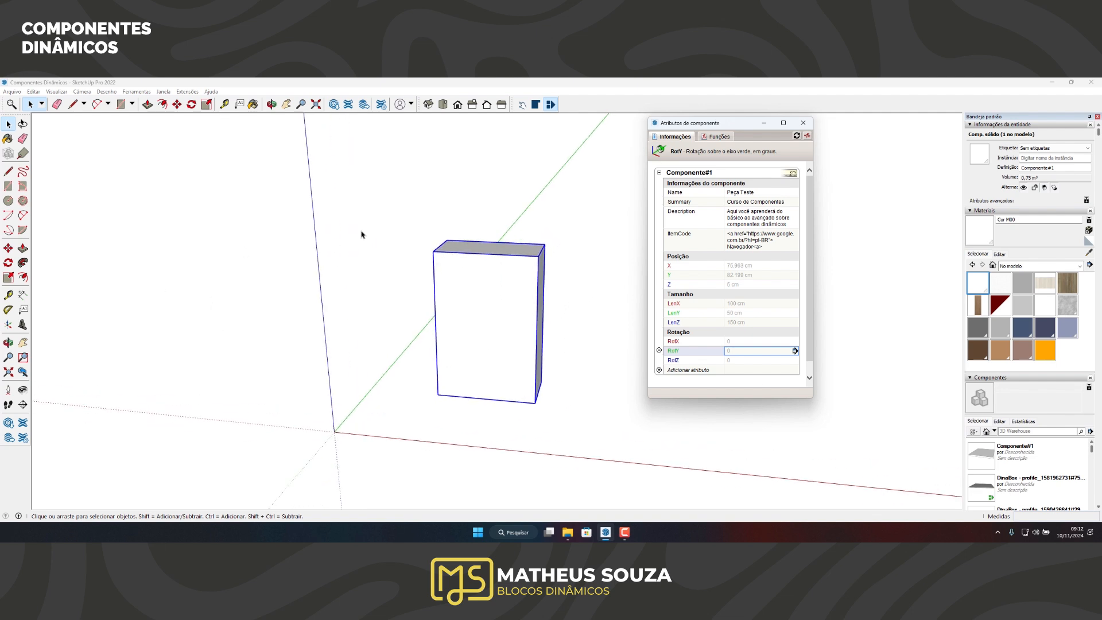
# Step: Test the opposite tilt about the green axis by setting RotY to -45 degrees, and reset it to 0
pyautogui.click(747, 343)
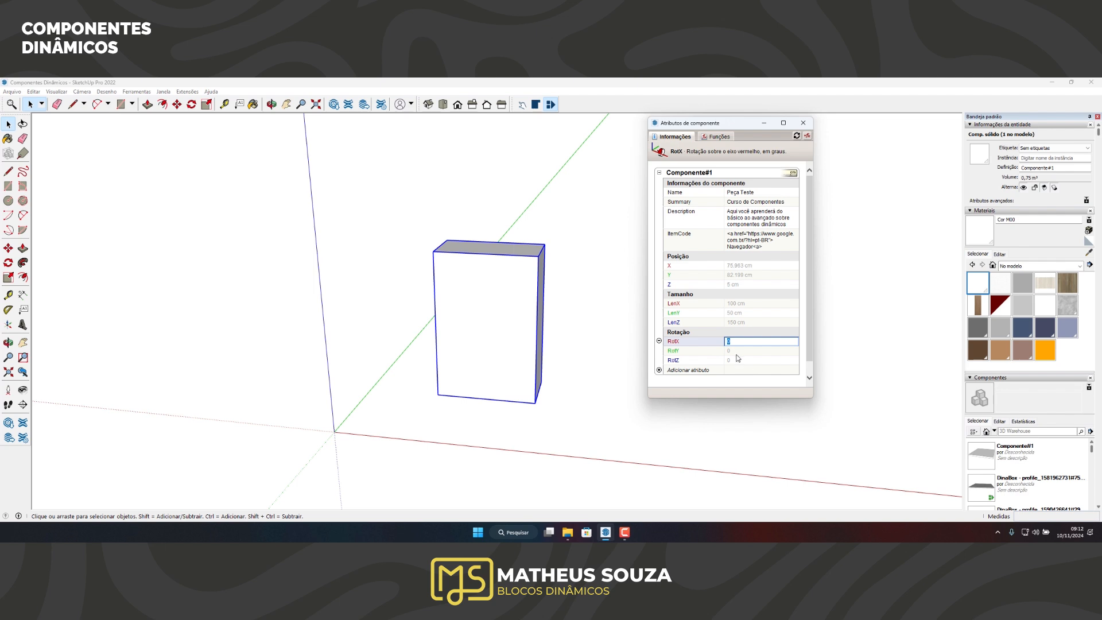
pyautogui.click(735, 352)
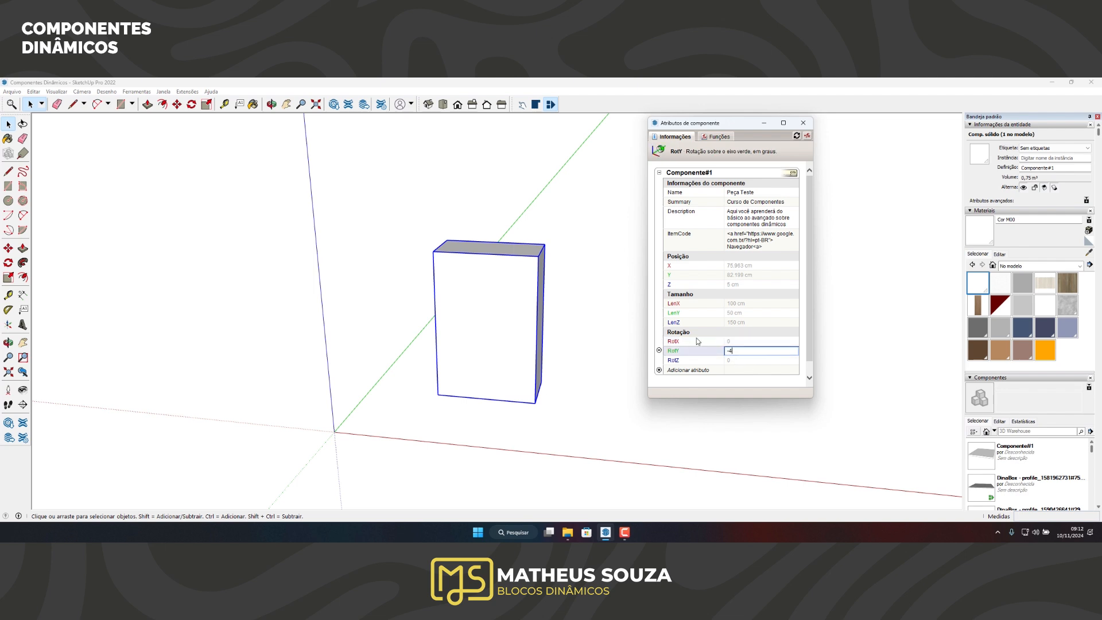
pyautogui.press('Return')
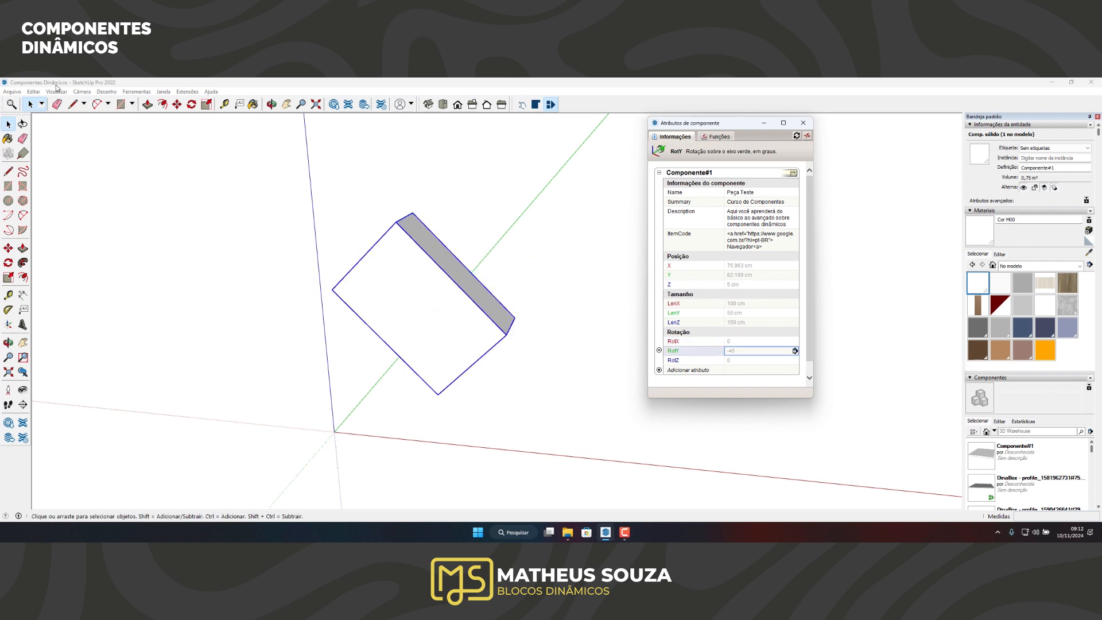
pyautogui.scroll(1, 360, 268)
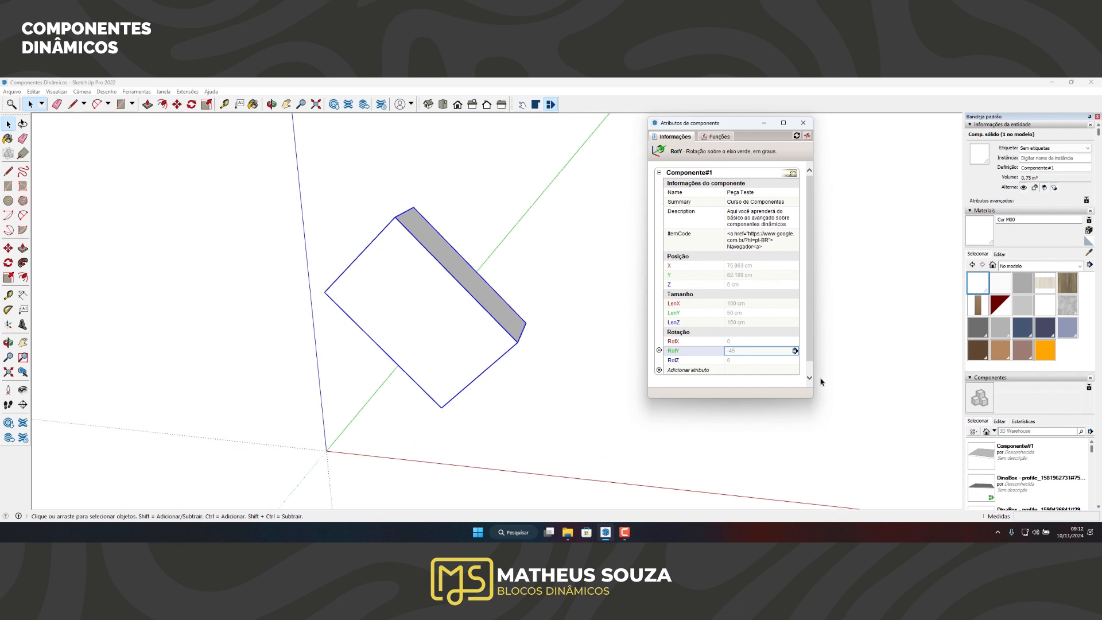
pyautogui.click(741, 349)
pyautogui.write('0')
pyautogui.press('Return')
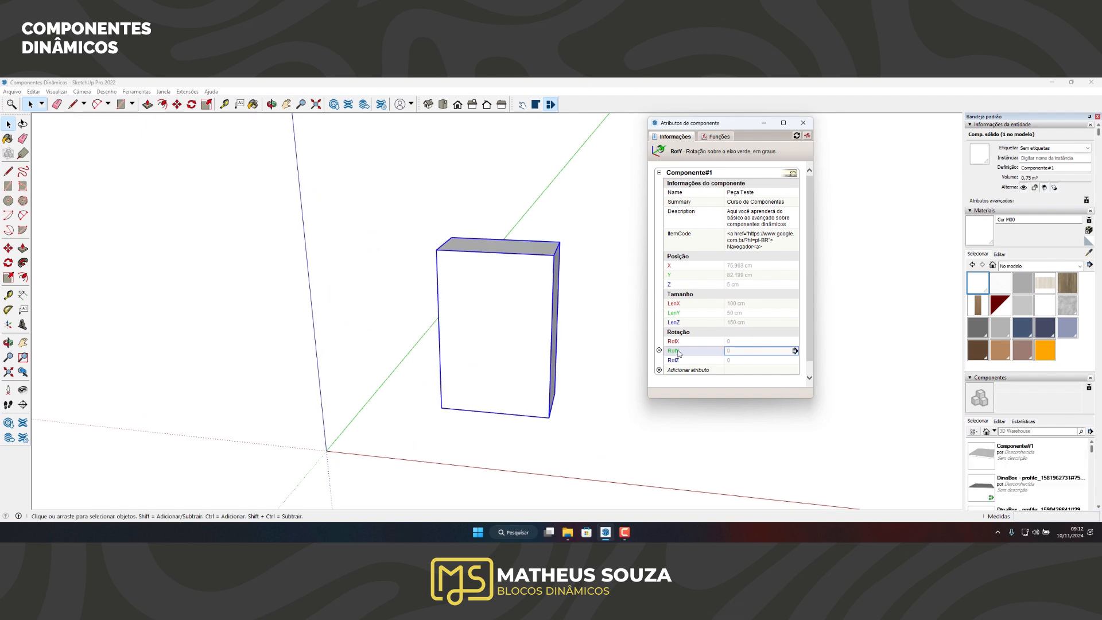
# Step: Set the box's RotZ to 90 degrees to test its rotation about the blue axis
pyautogui.click(736, 360)
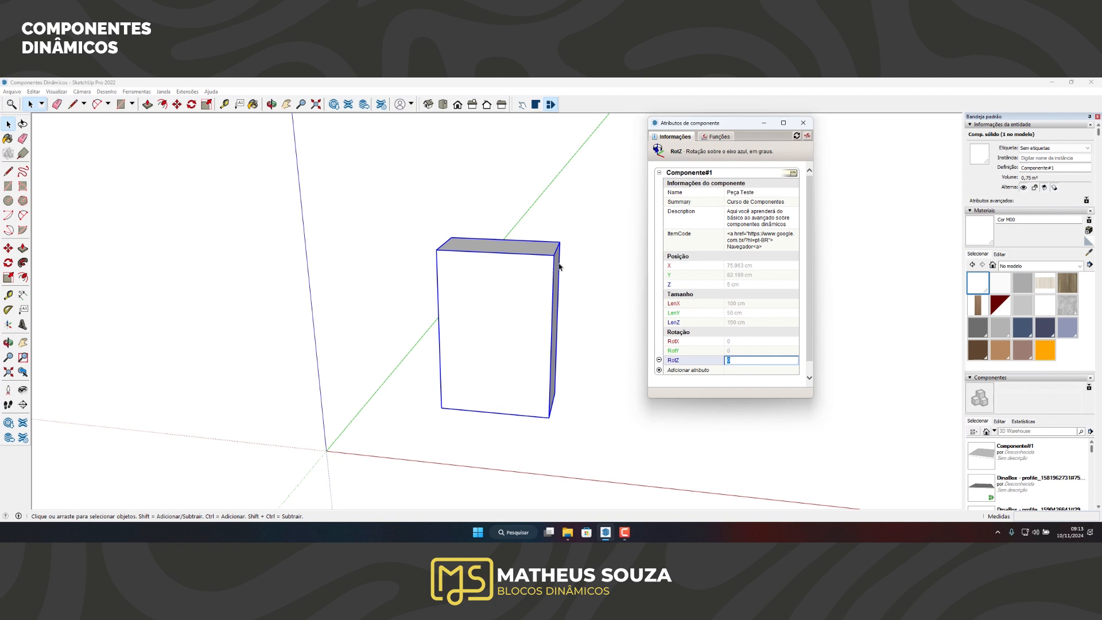
pyautogui.write('90')
pyautogui.press('Return')
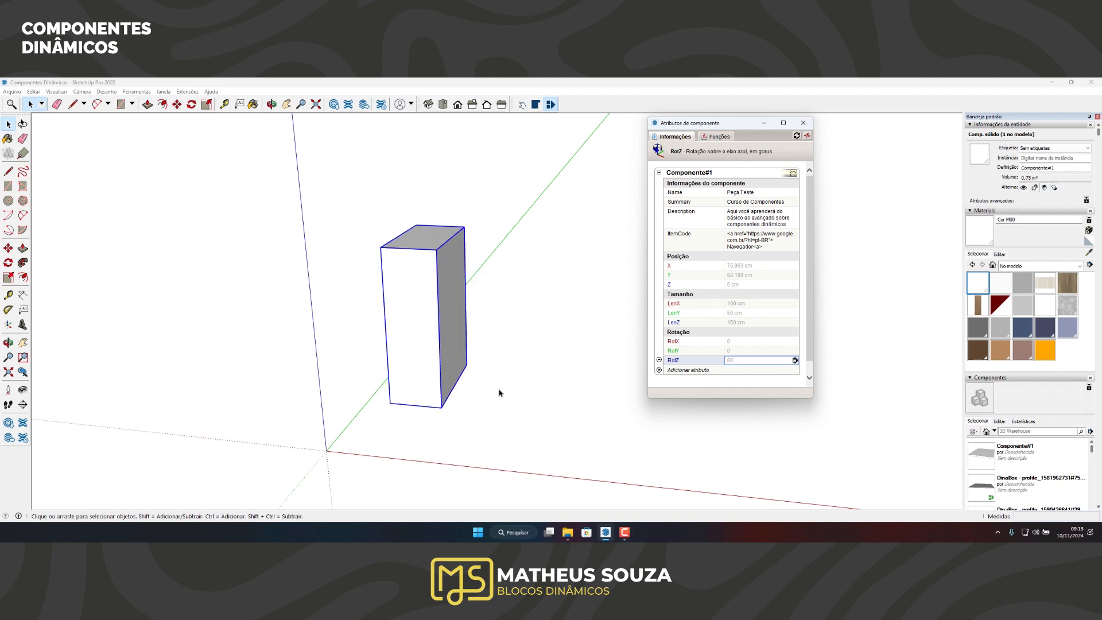
pyautogui.moveTo(494, 411); pyautogui.dragTo(666, 399, button='middle')
# Step: Set the box's RotZ to -86 degrees, inspect the turned box from several sides, and reset RotZ to 0
pyautogui.click(742, 361)
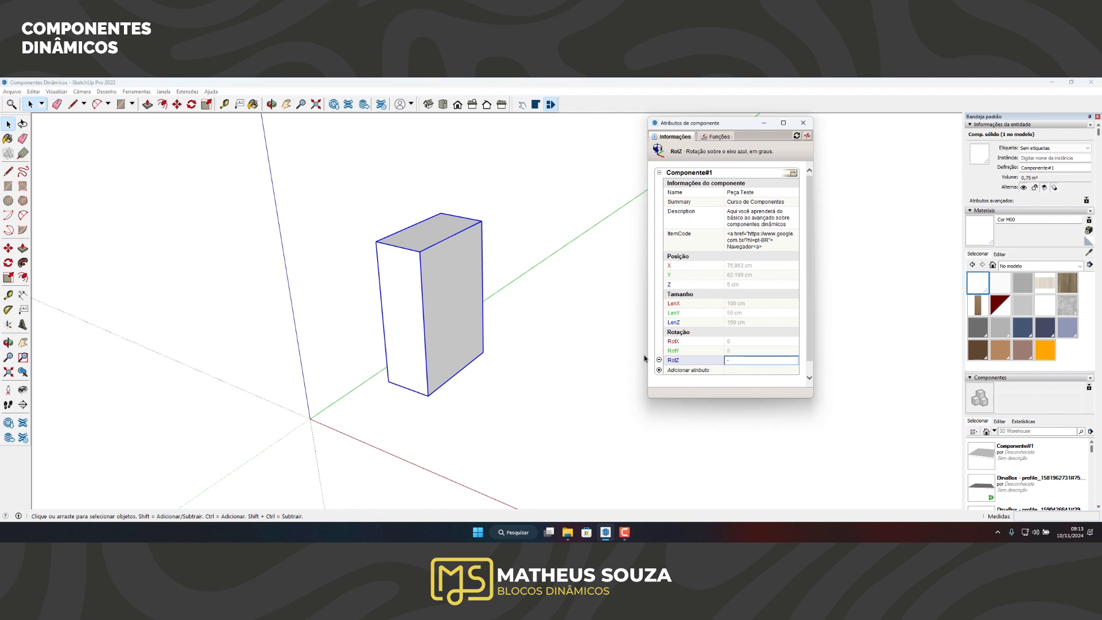
pyautogui.write('-86')
pyautogui.press('Return')
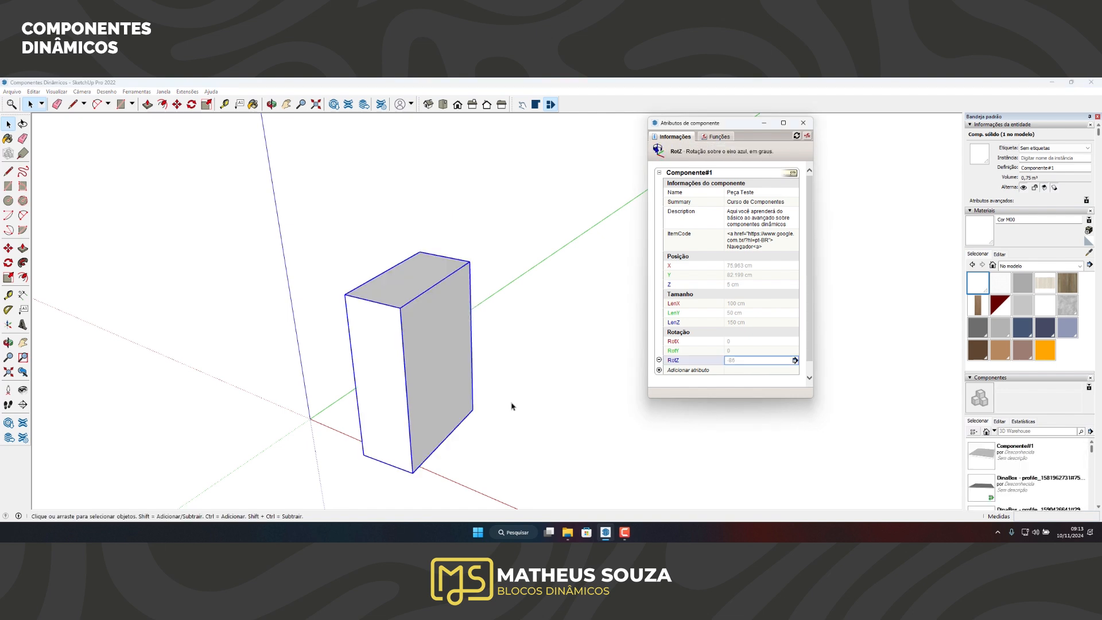
pyautogui.moveTo(511, 405); pyautogui.dragTo(493, 222, button='middle')
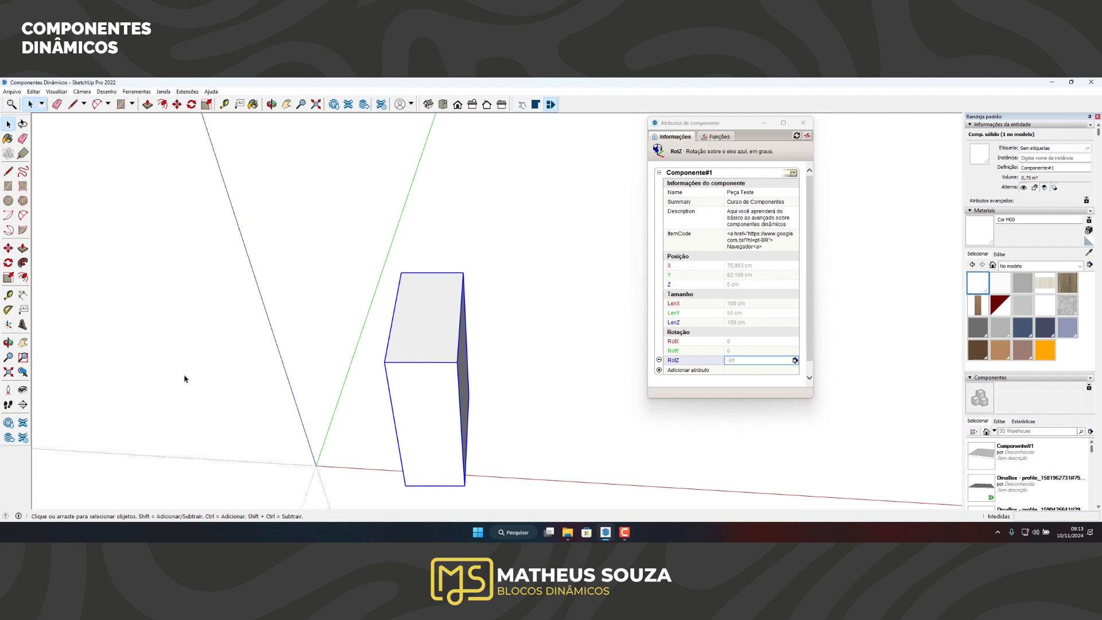
pyautogui.moveTo(544, 236); pyautogui.dragTo(276, 295, button='middle')
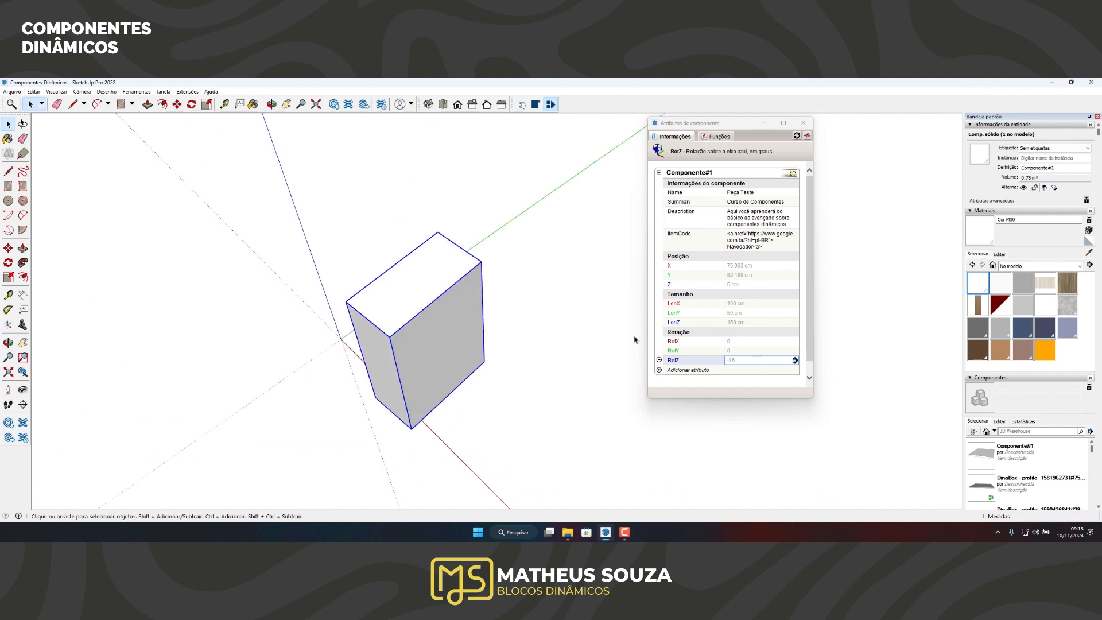
pyautogui.click(750, 361)
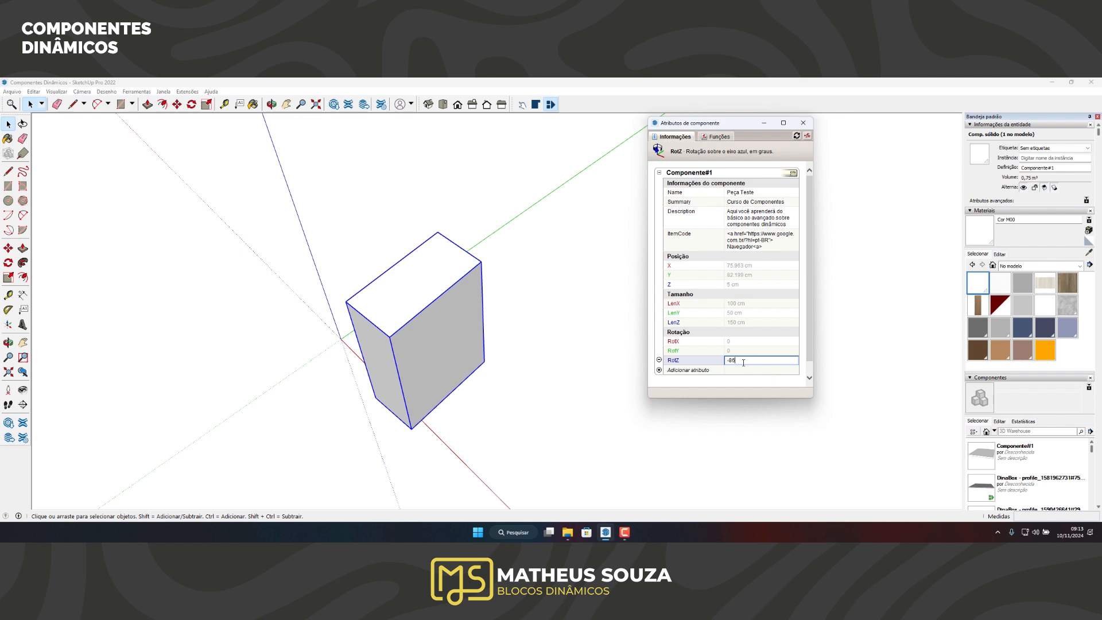
pyautogui.press('Return')
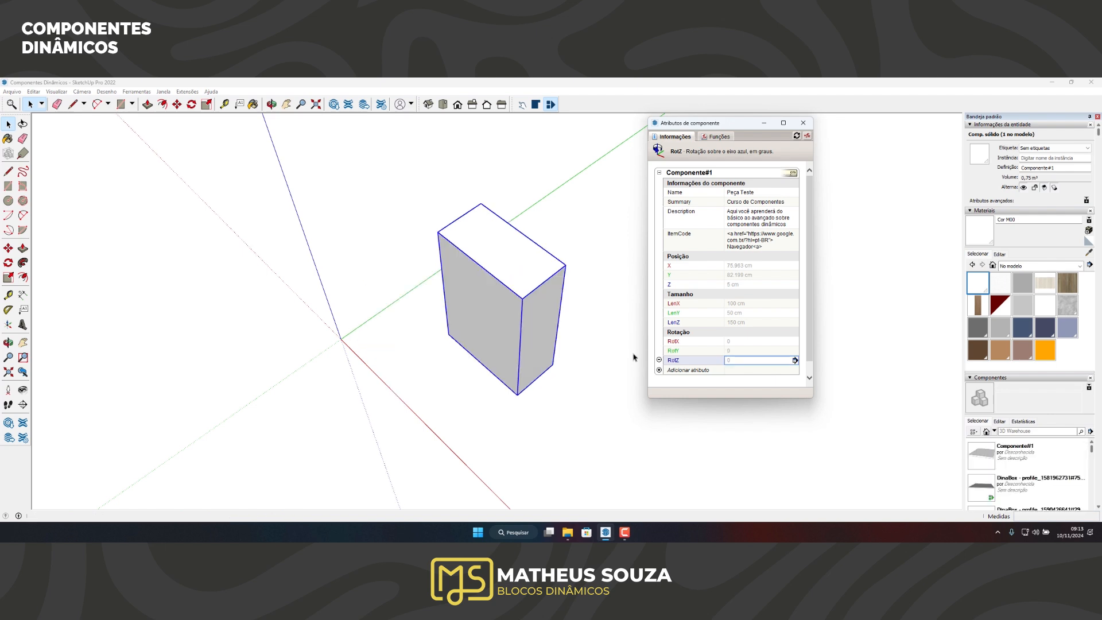
pyautogui.moveTo(499, 373); pyautogui.dragTo(563, 304, button='middle')
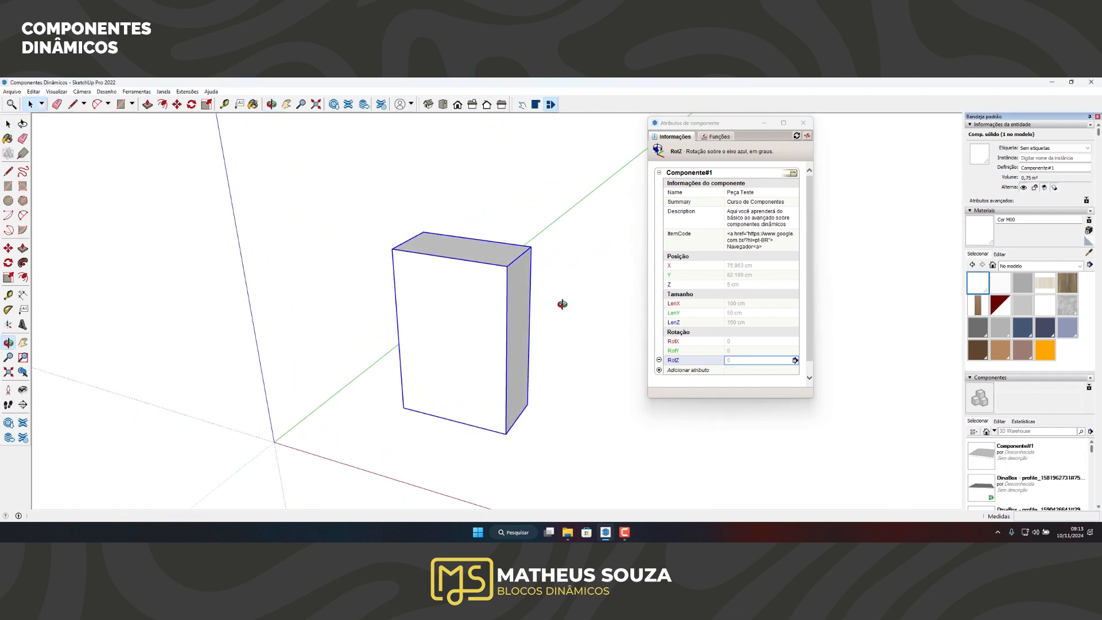